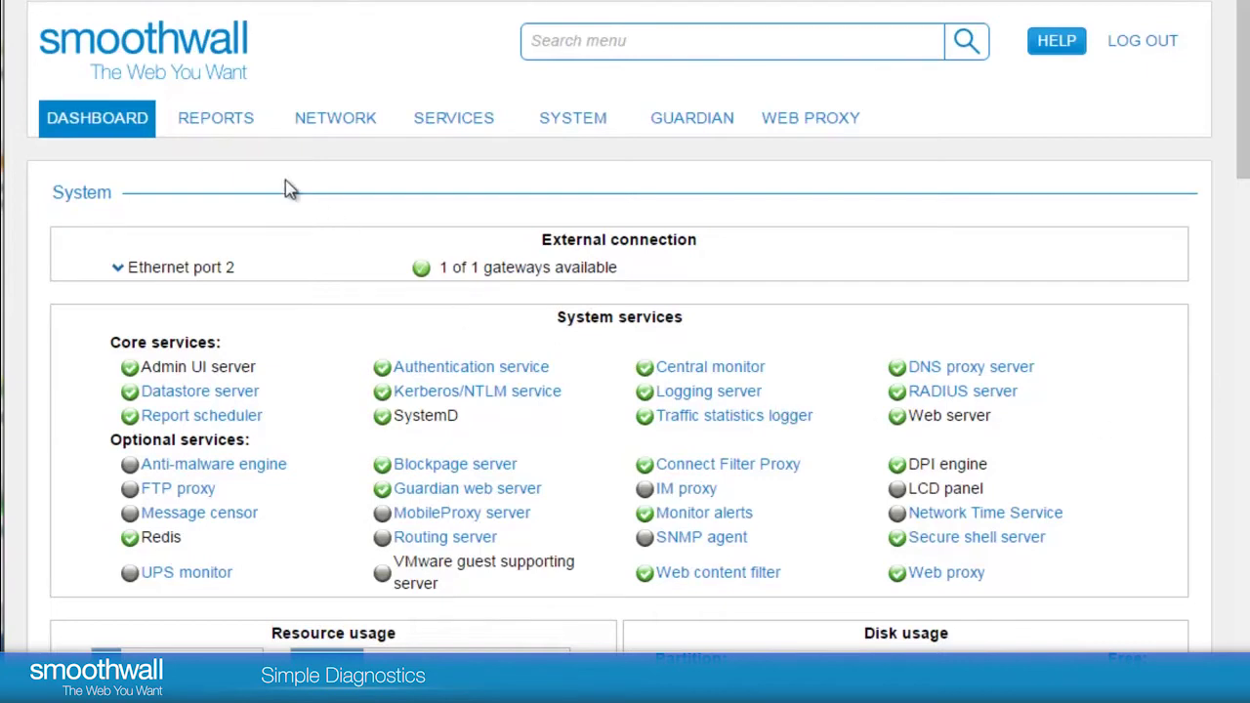
Step: Open the realtime System log and save and restart the web proxy settings
click(216, 121)
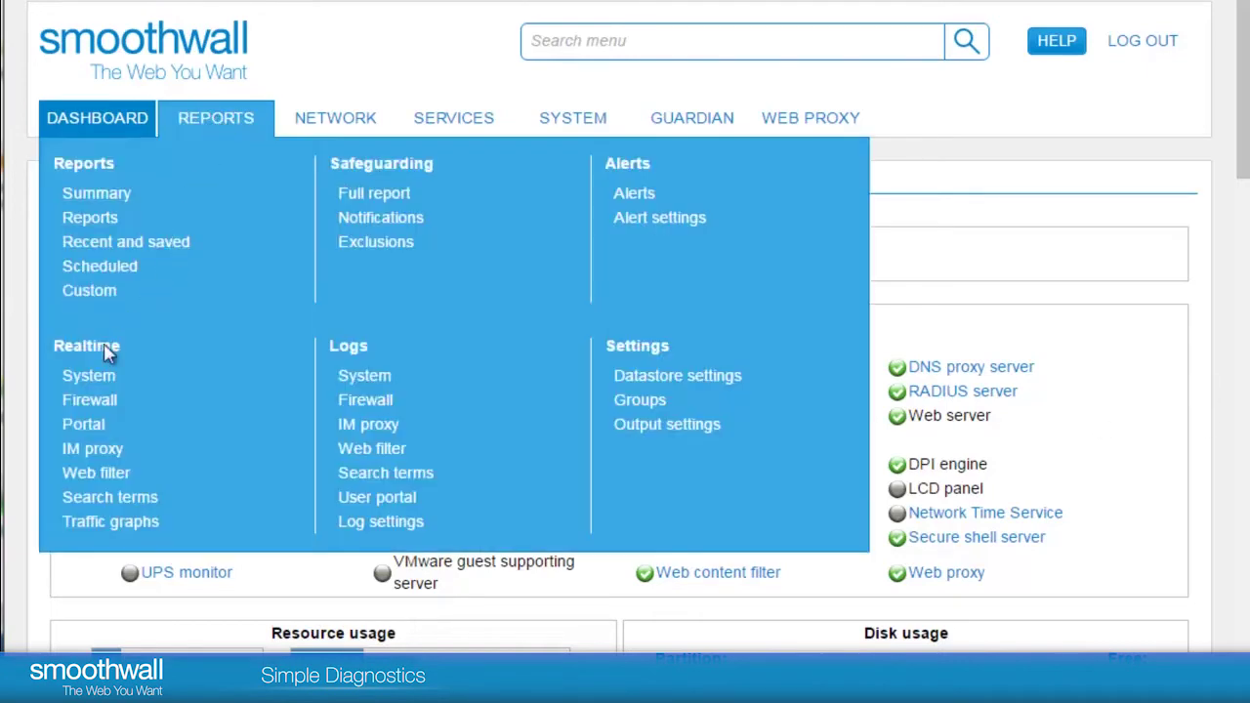
click(89, 379)
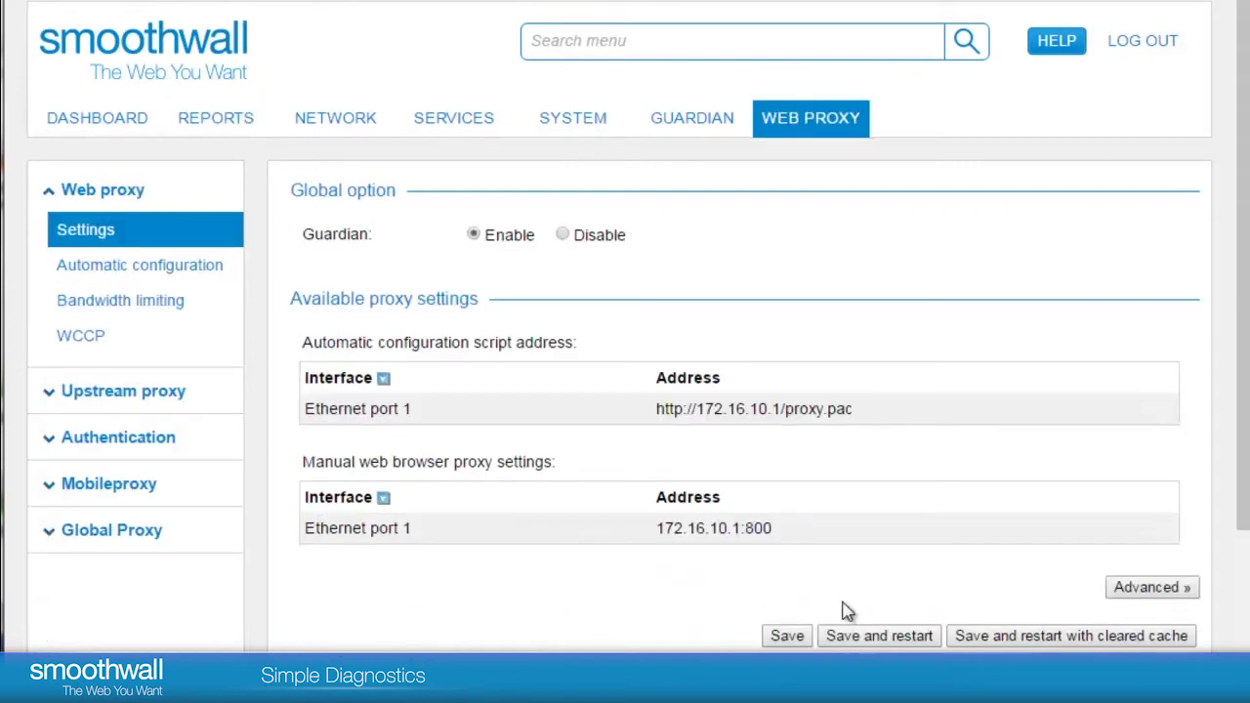
click(884, 639)
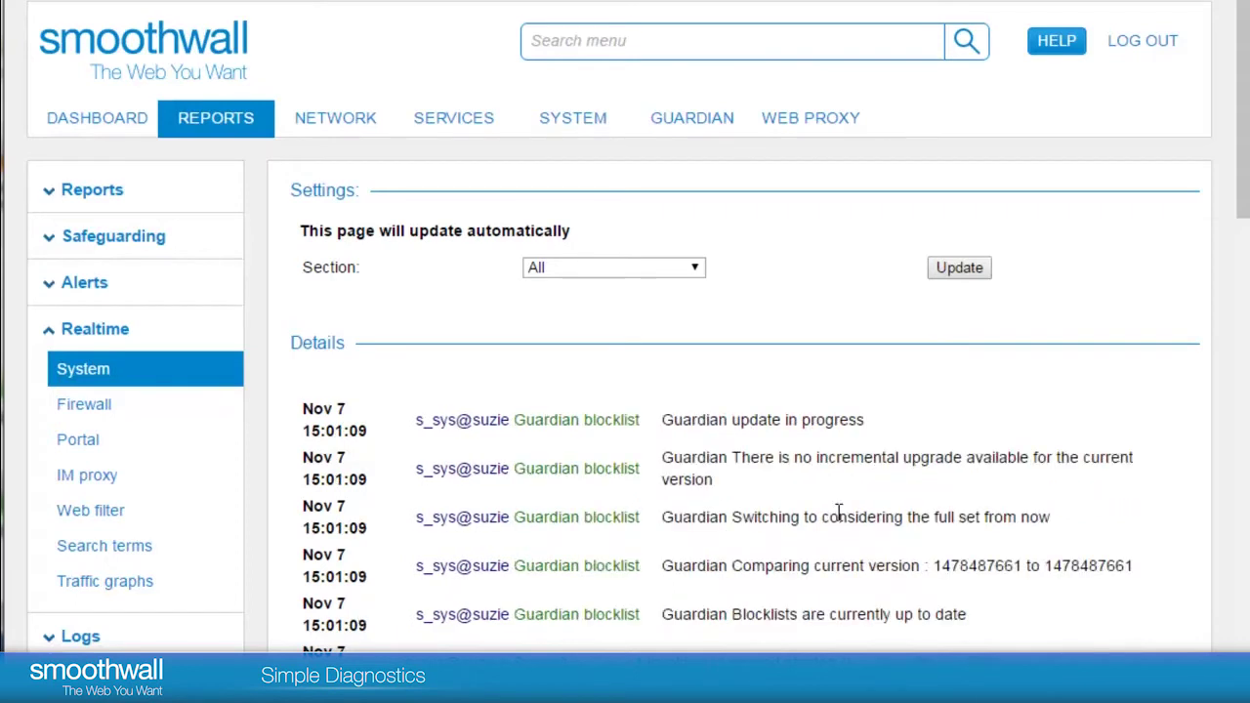
Step: Filter the realtime System log to the Web proxy section and update it
click(696, 271)
drag(699, 354, 697, 556)
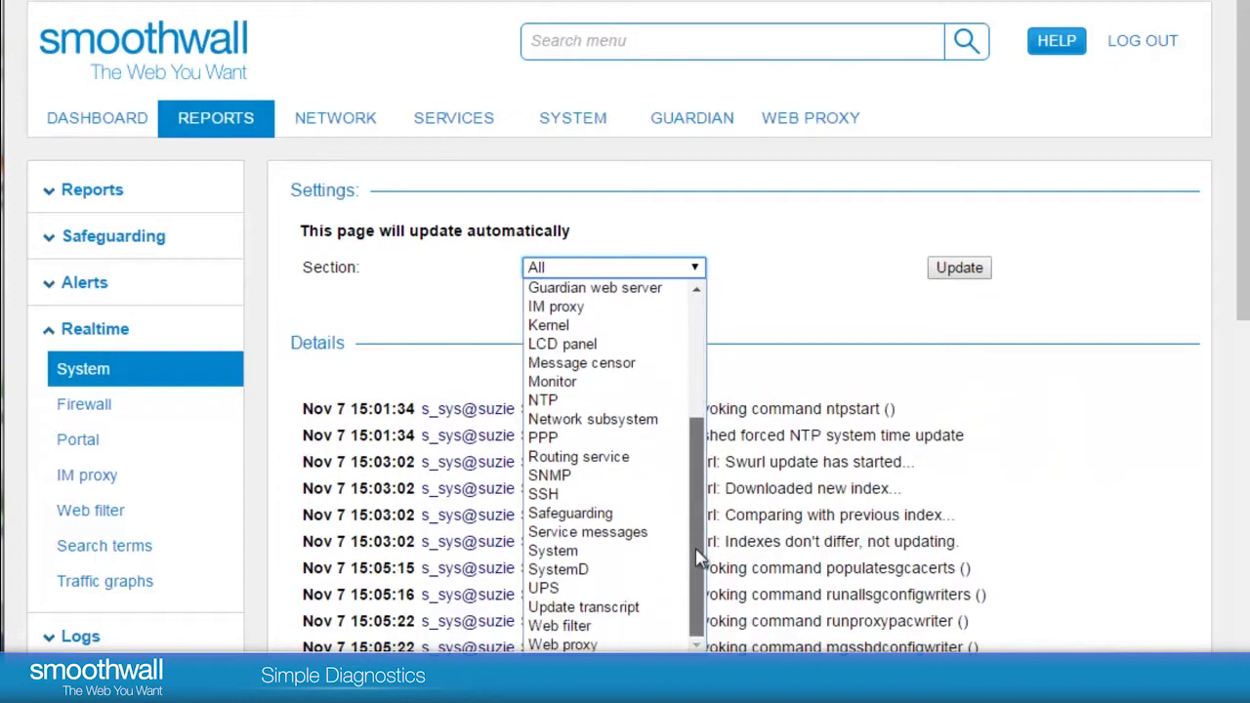
click(590, 644)
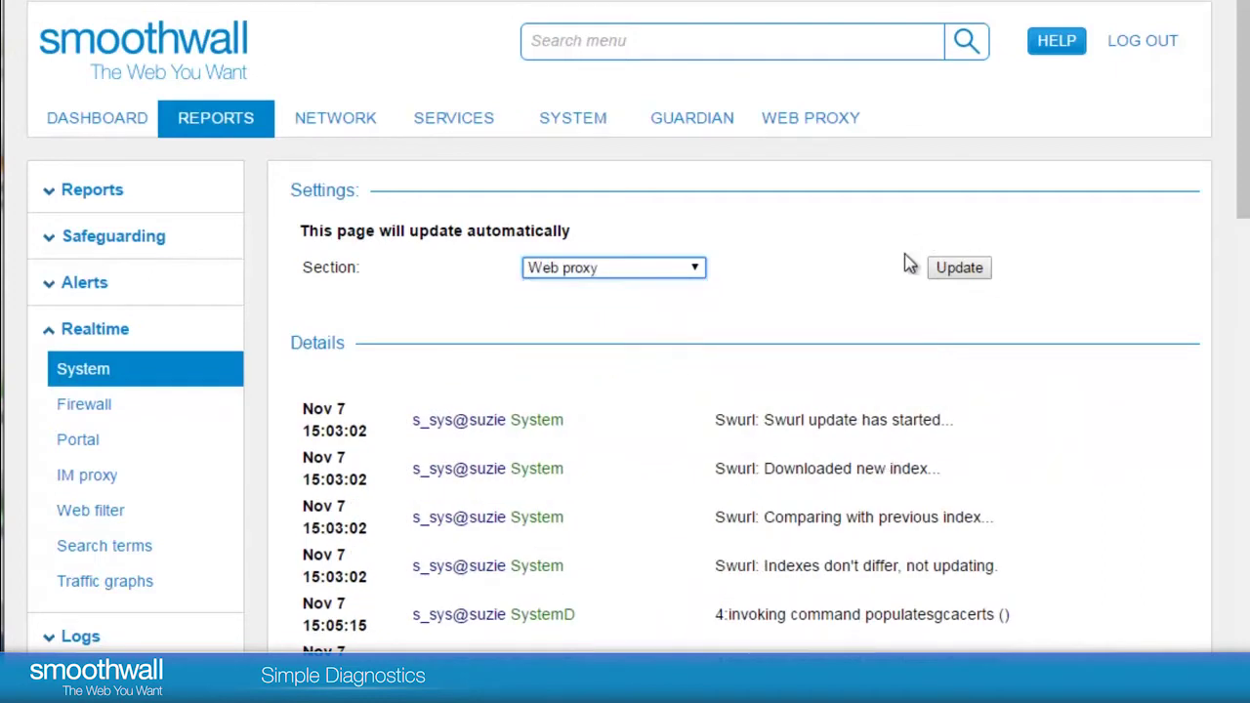
click(945, 277)
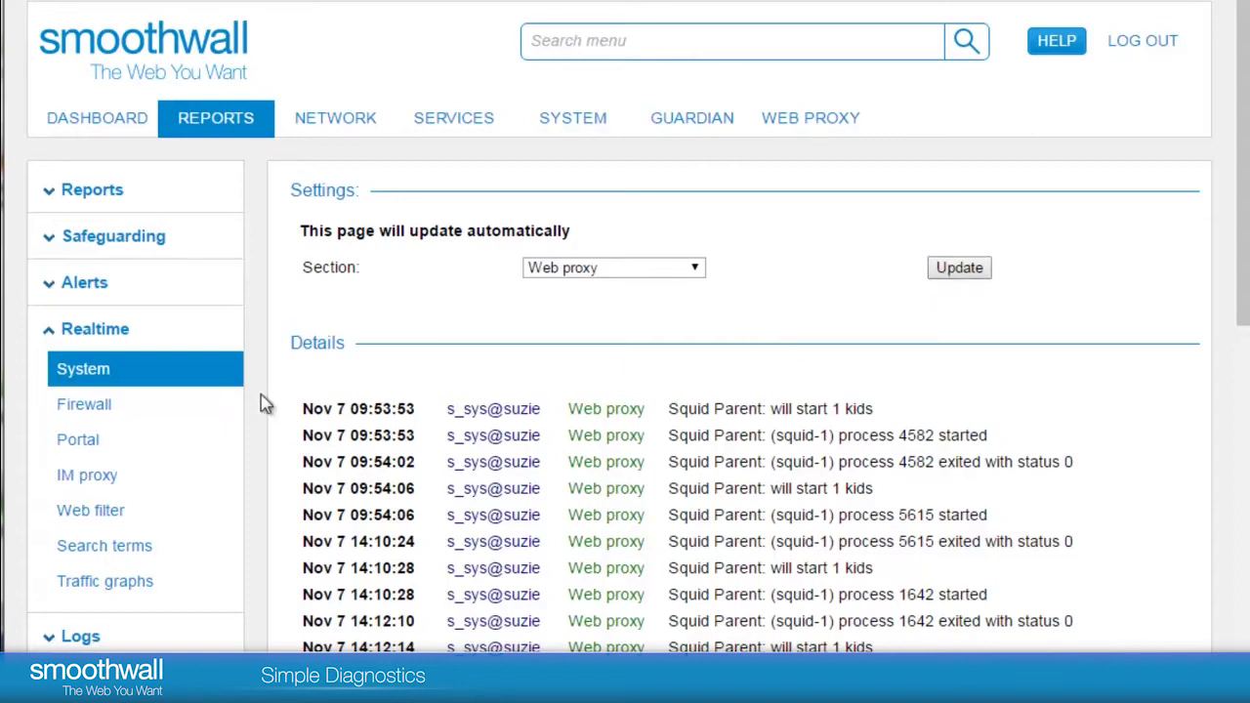
Step: Filter the realtime firewall log to source IP 10.50.8.210, then open the Portal use log
click(102, 408)
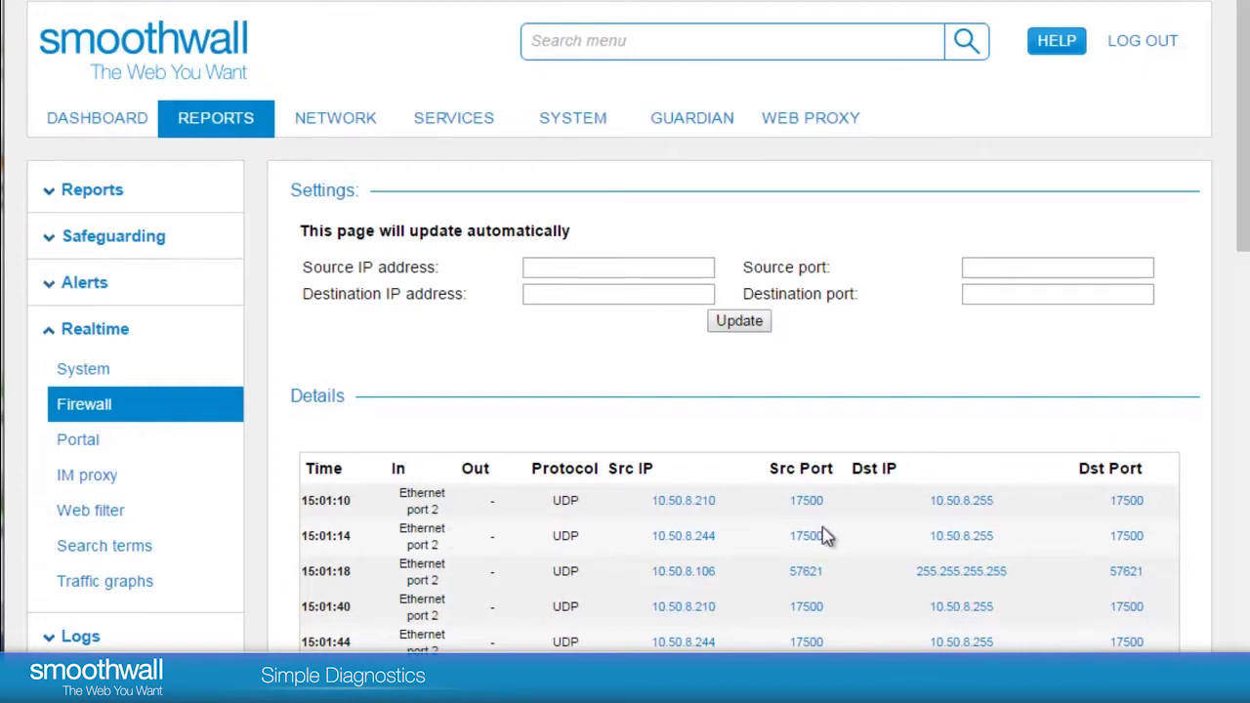
drag(1246, 159, 1246, 219)
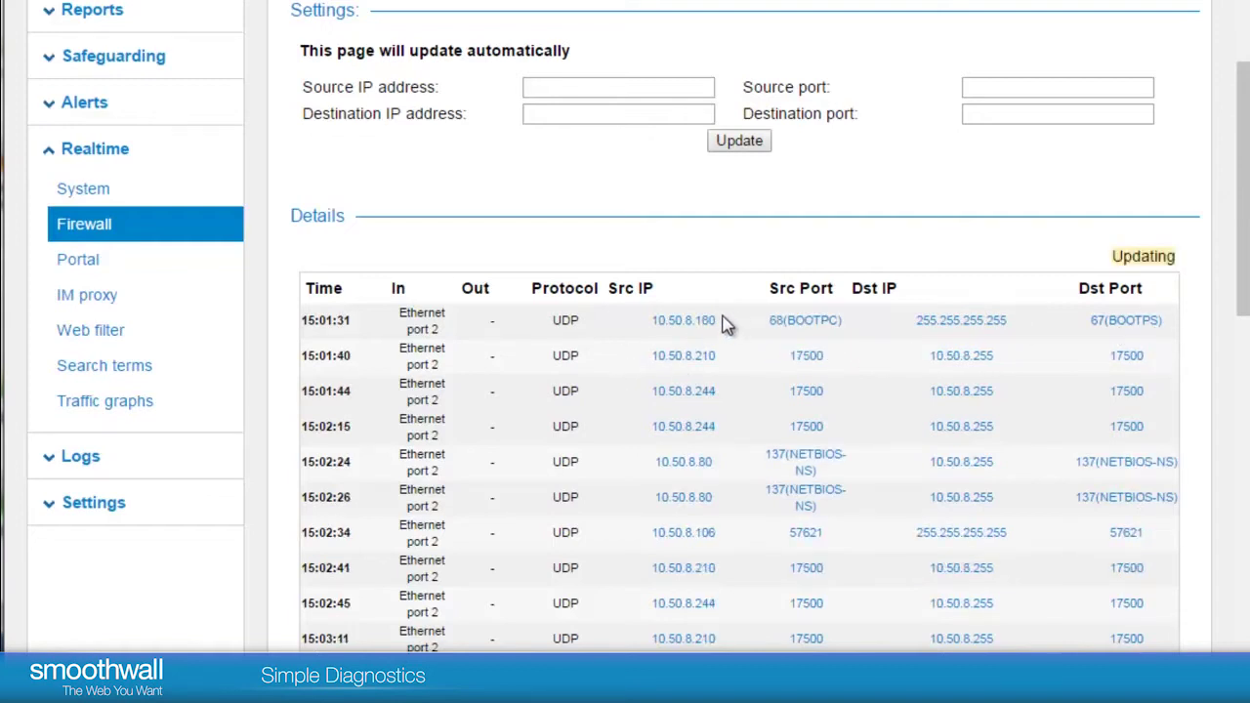
drag(717, 320, 652, 327)
key(ctrl+c)
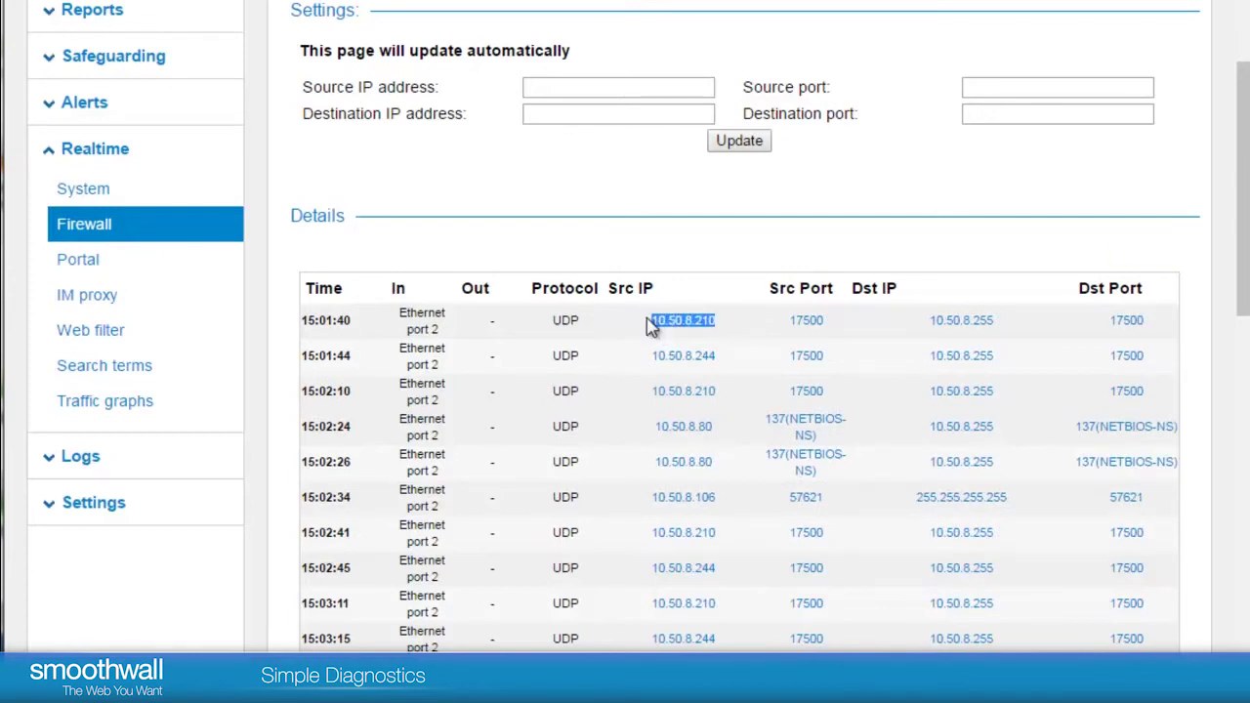
click(539, 88)
key(ctrl+v)
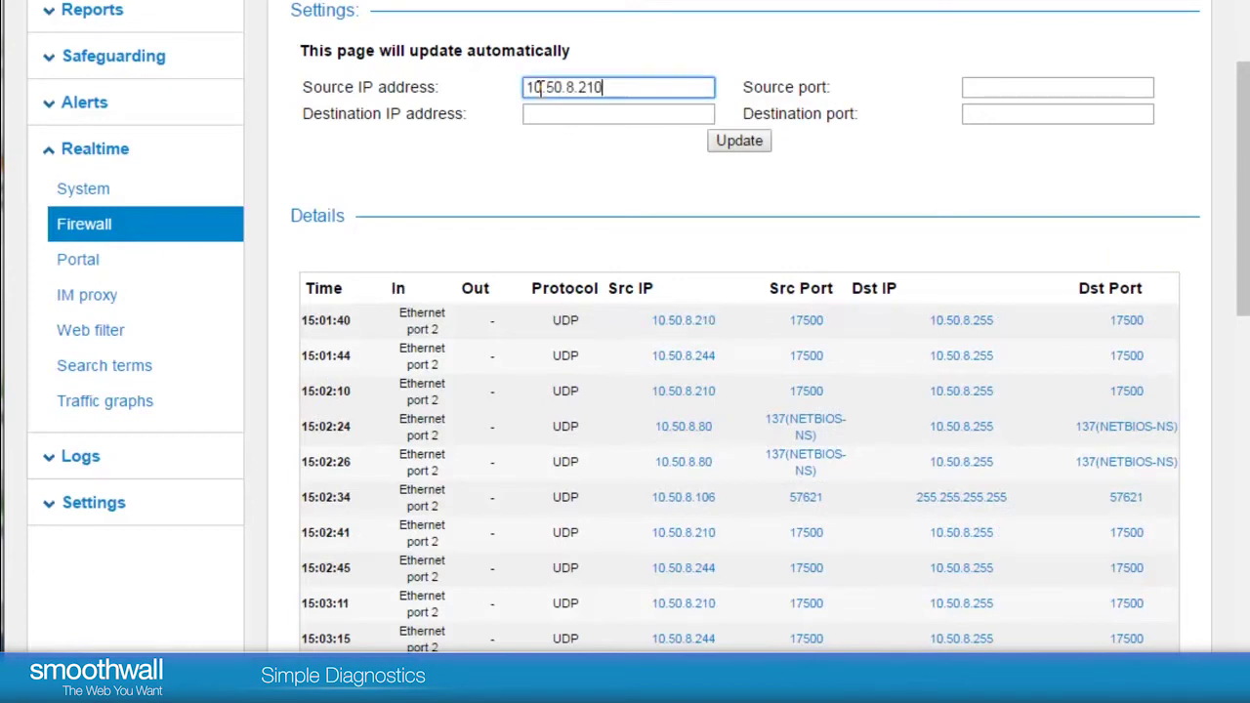
click(744, 145)
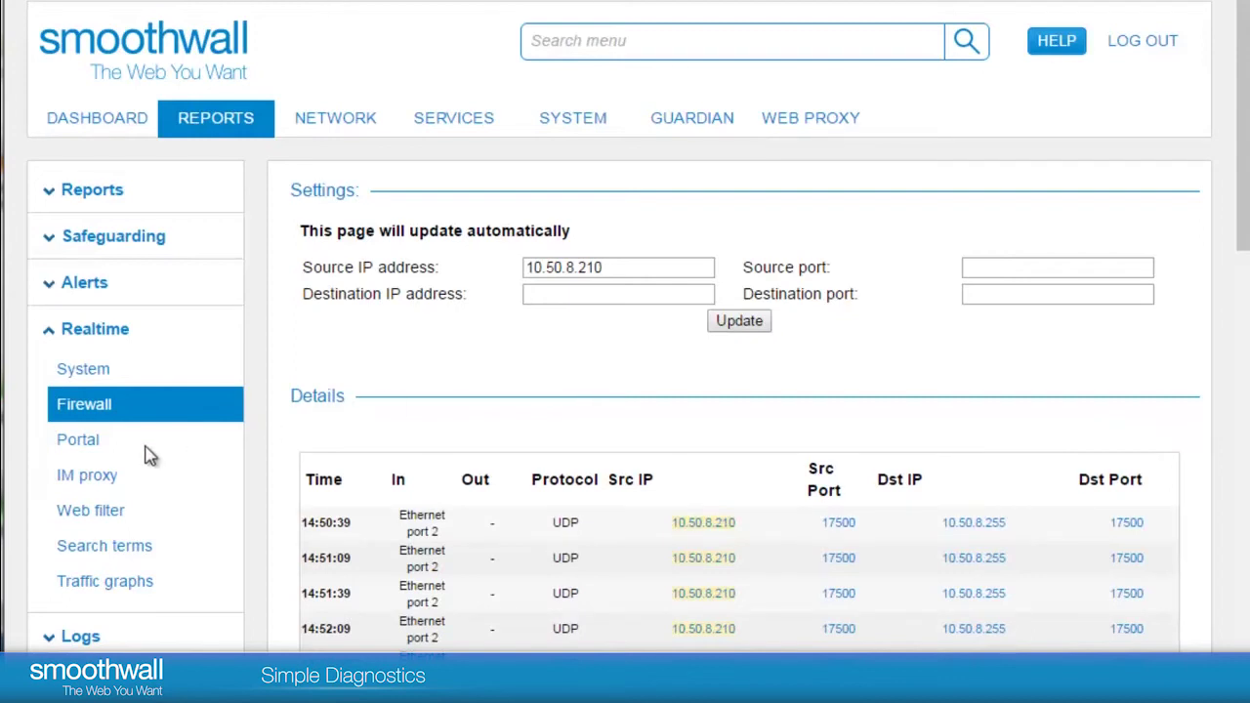
click(79, 441)
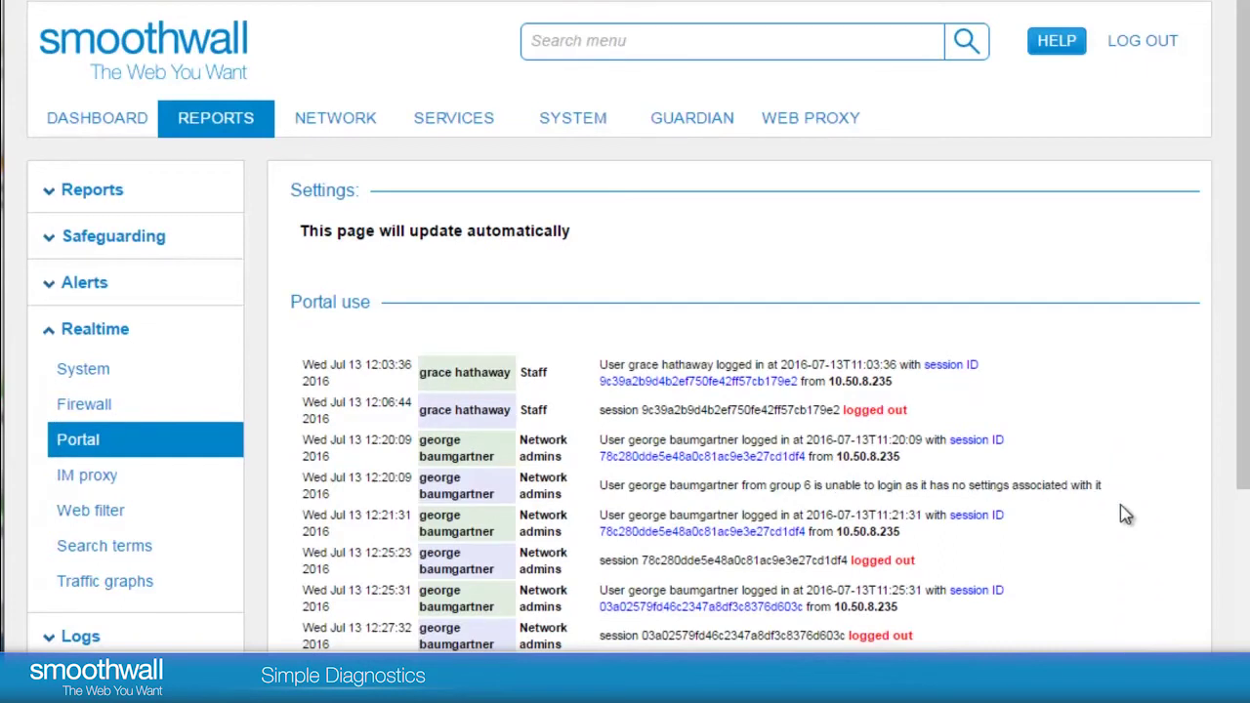
Step: Inspect the failed login entry in the Portal use log, then return to the dashboard
drag(1113, 488, 593, 480)
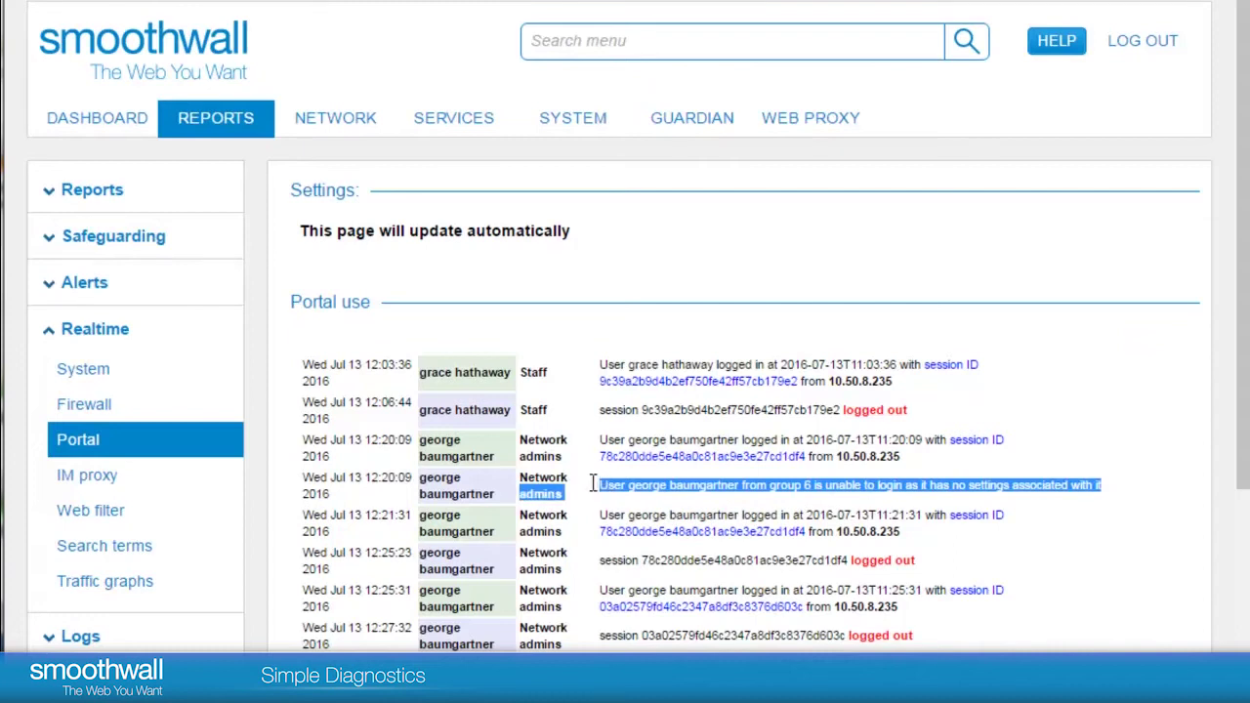
click(1107, 441)
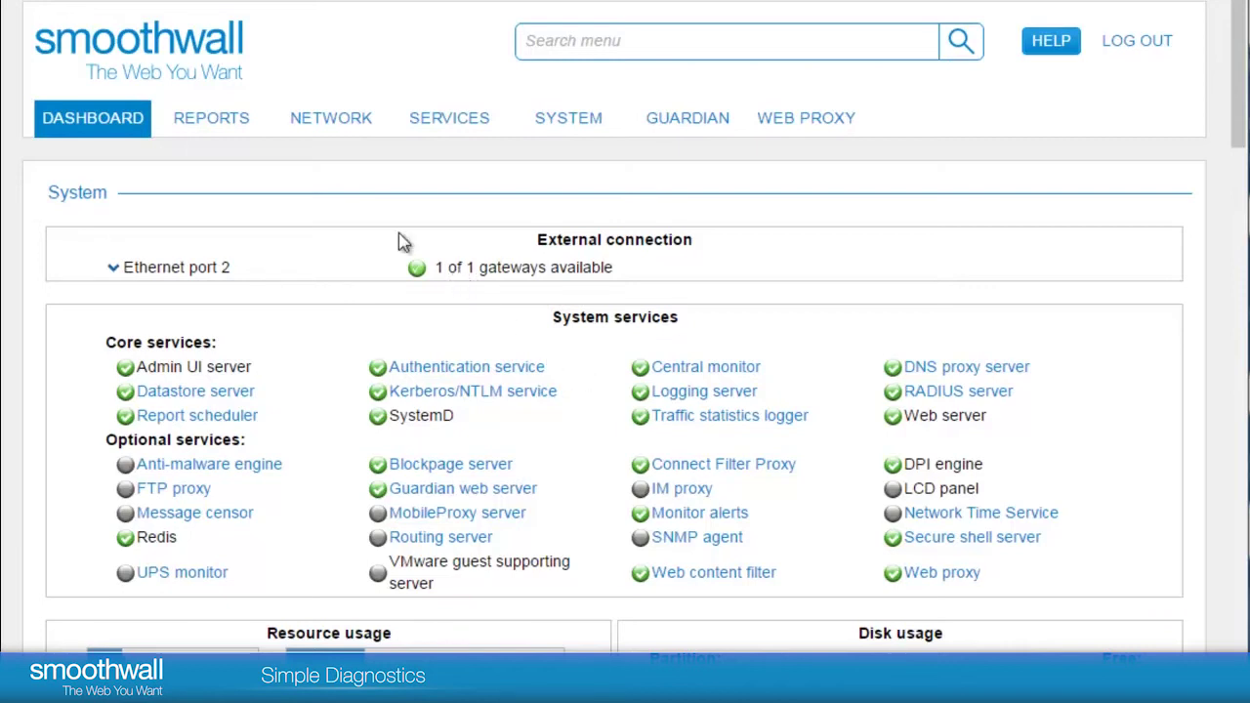
mouse_move(219, 130)
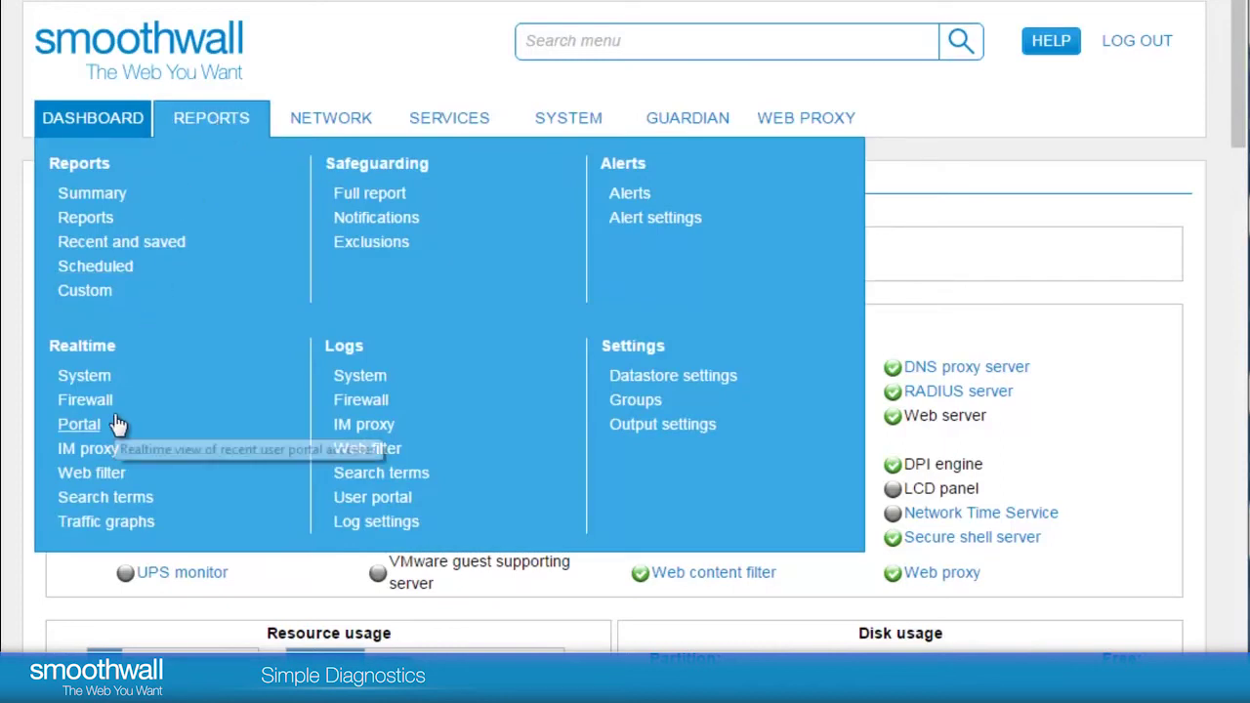
Step: Open the Web filter log and filter it to the Staff group
click(93, 475)
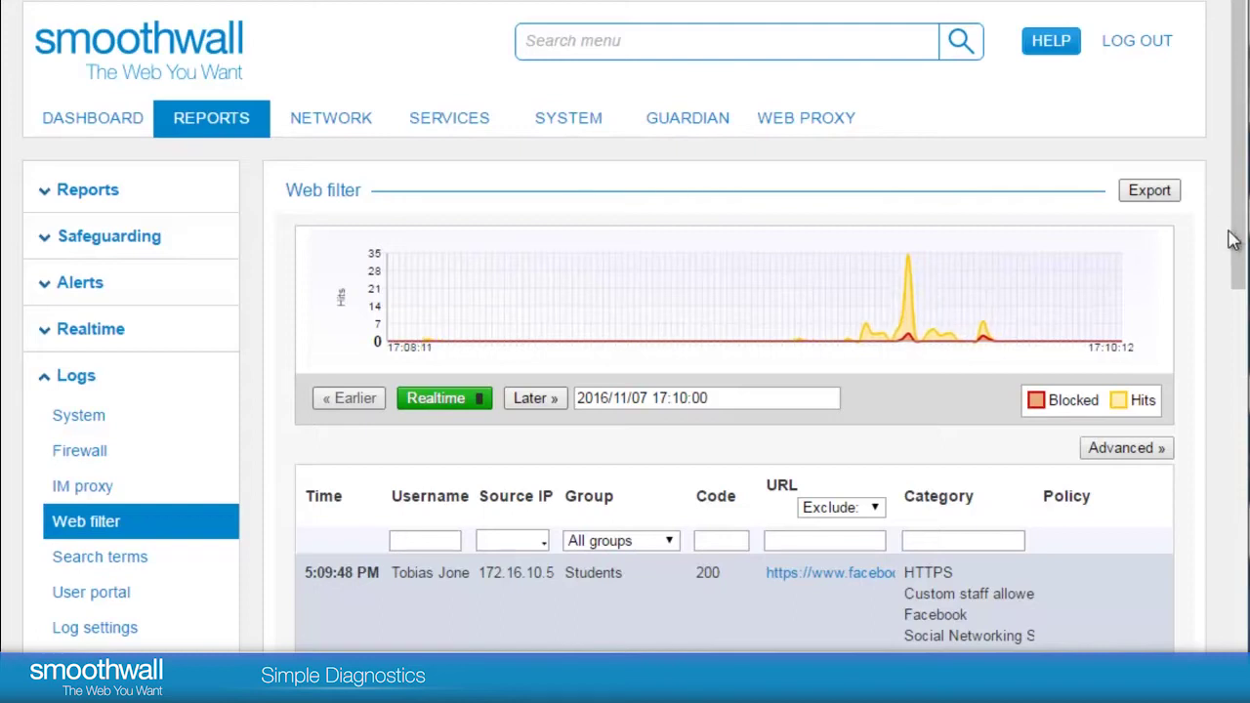
drag(1238, 234, 1242, 415)
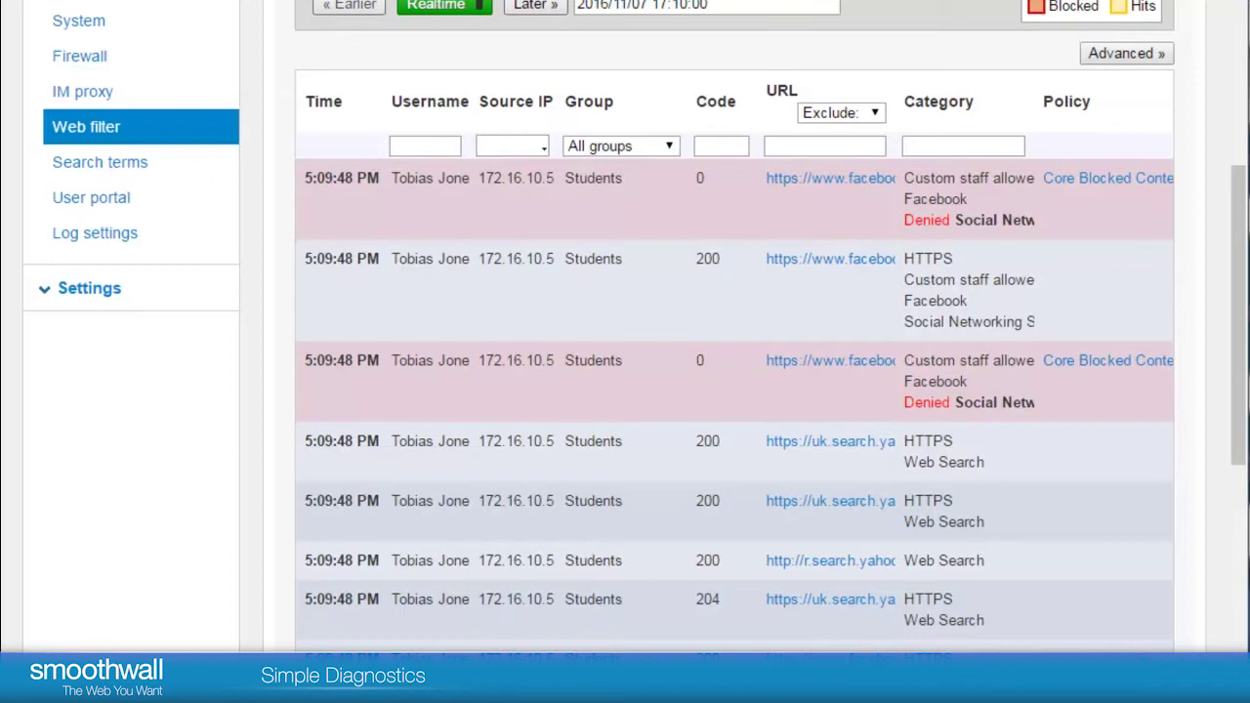
click(670, 147)
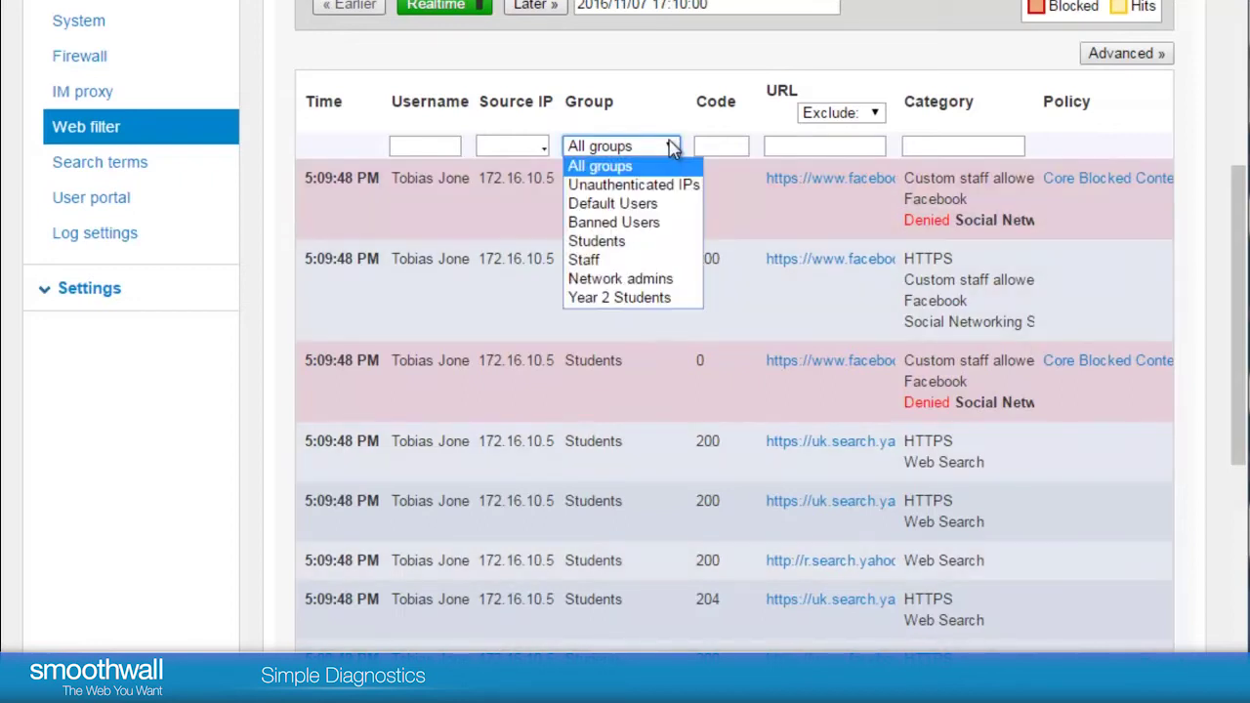
click(613, 260)
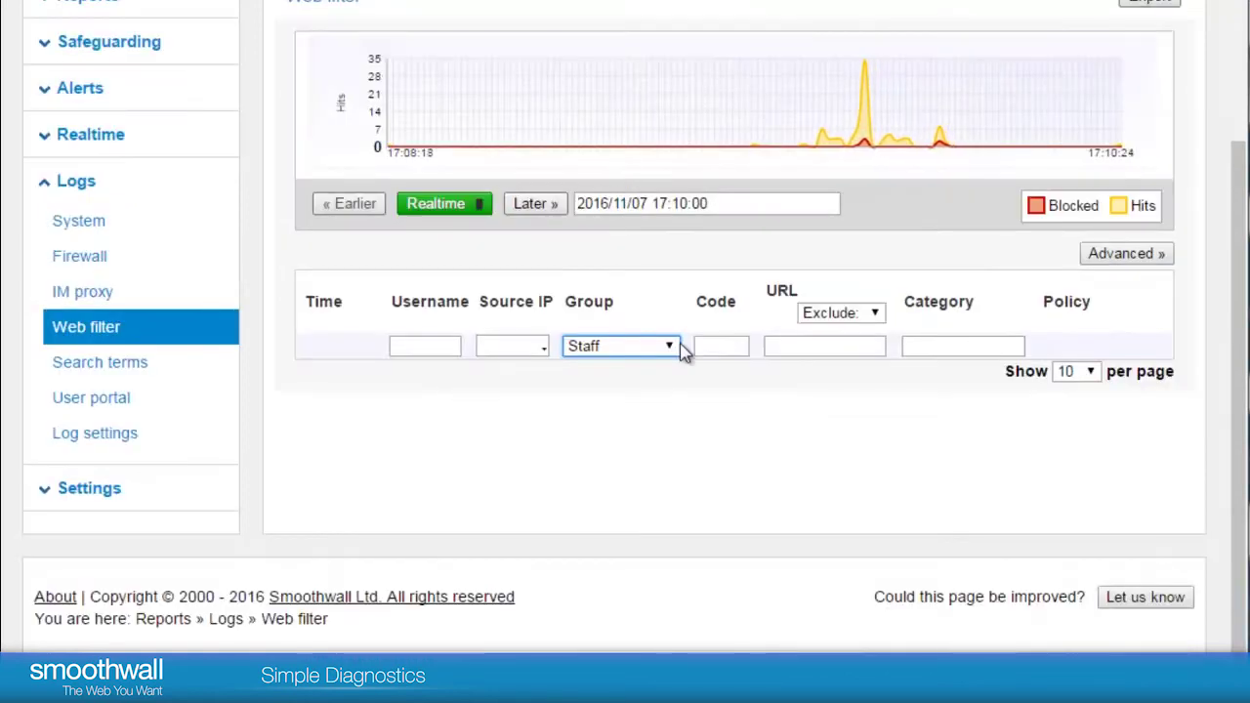
Step: Switch back to All groups and enter 'facebook' in the URL filter
click(671, 349)
click(642, 367)
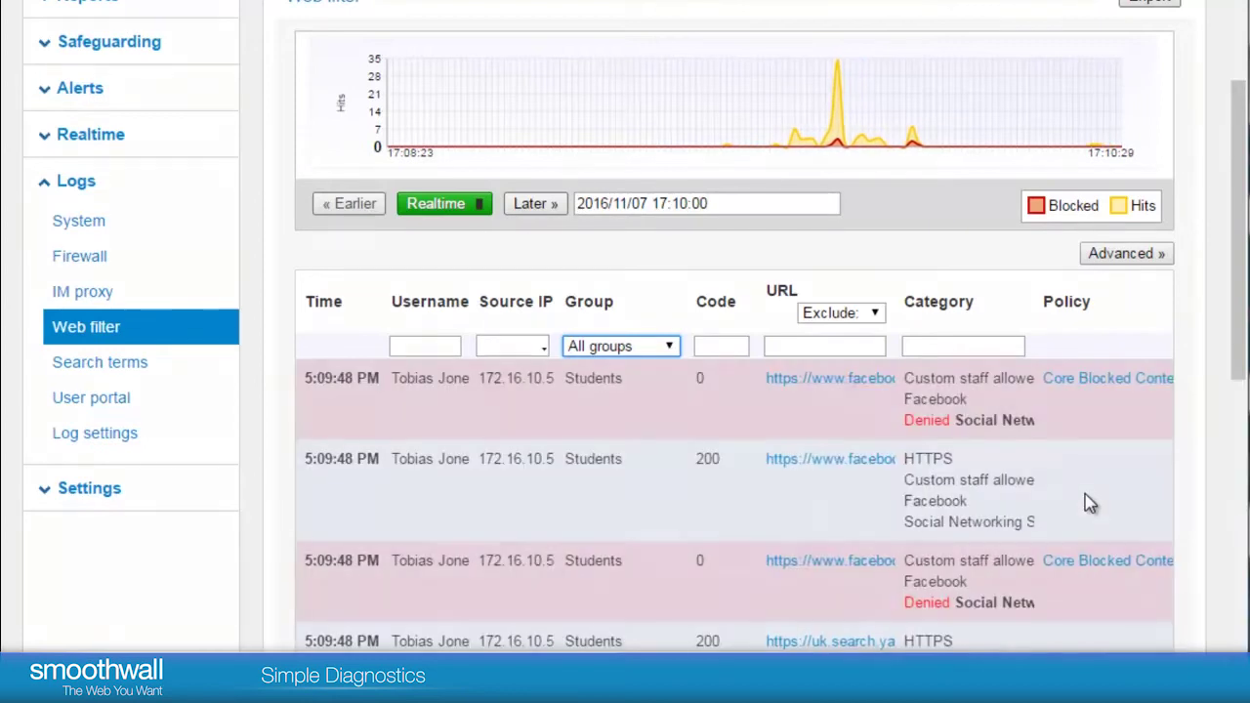
click(826, 343)
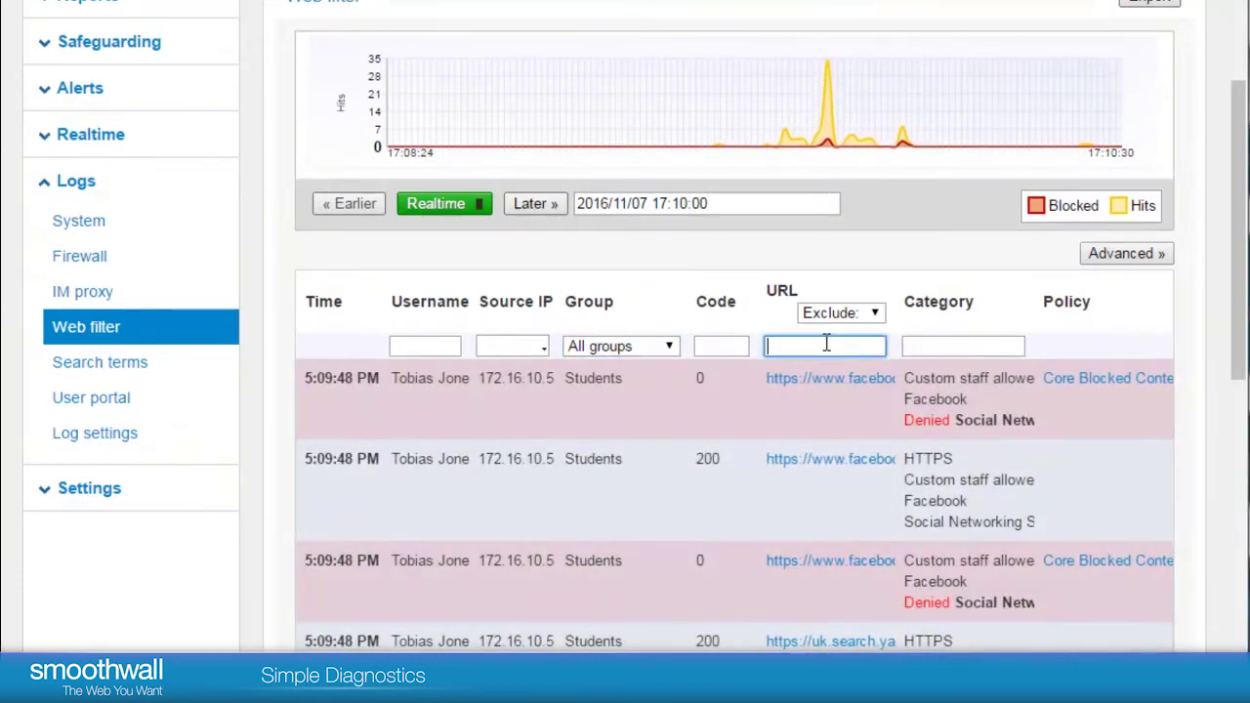
text(facebook)
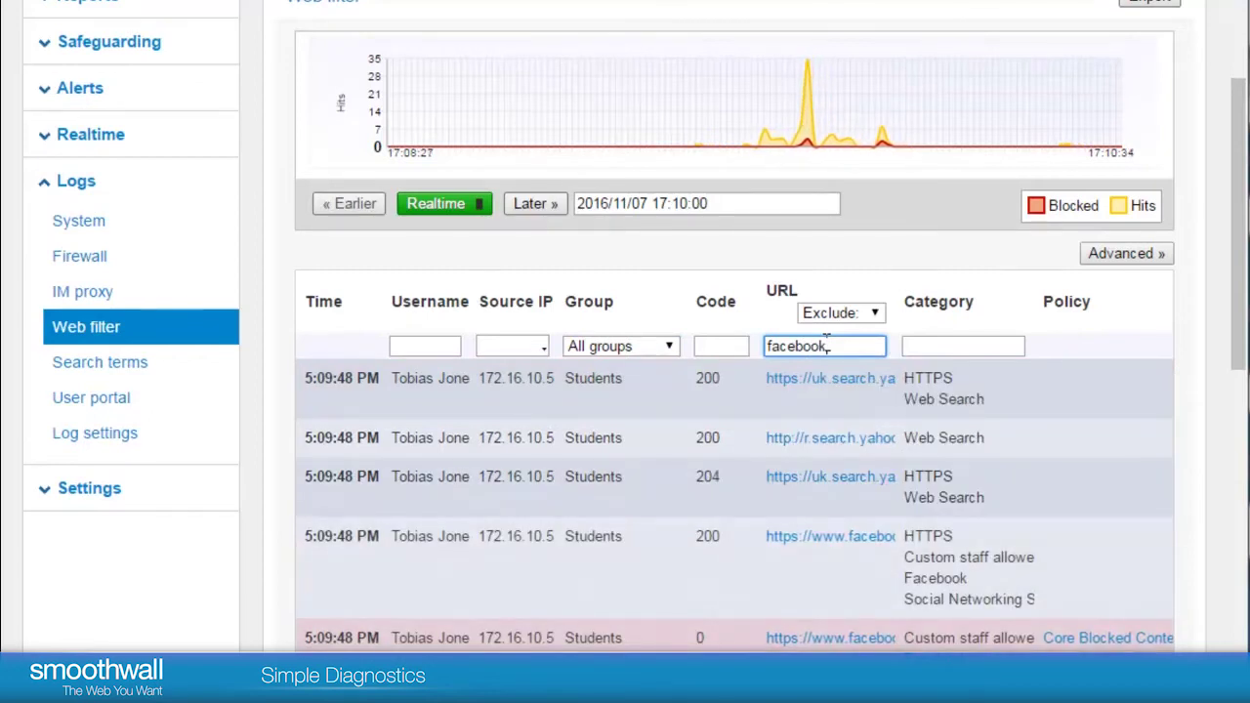
Step: Find and select source address 172.16.10.5 in the first log row
drag(1232, 220, 1230, 343)
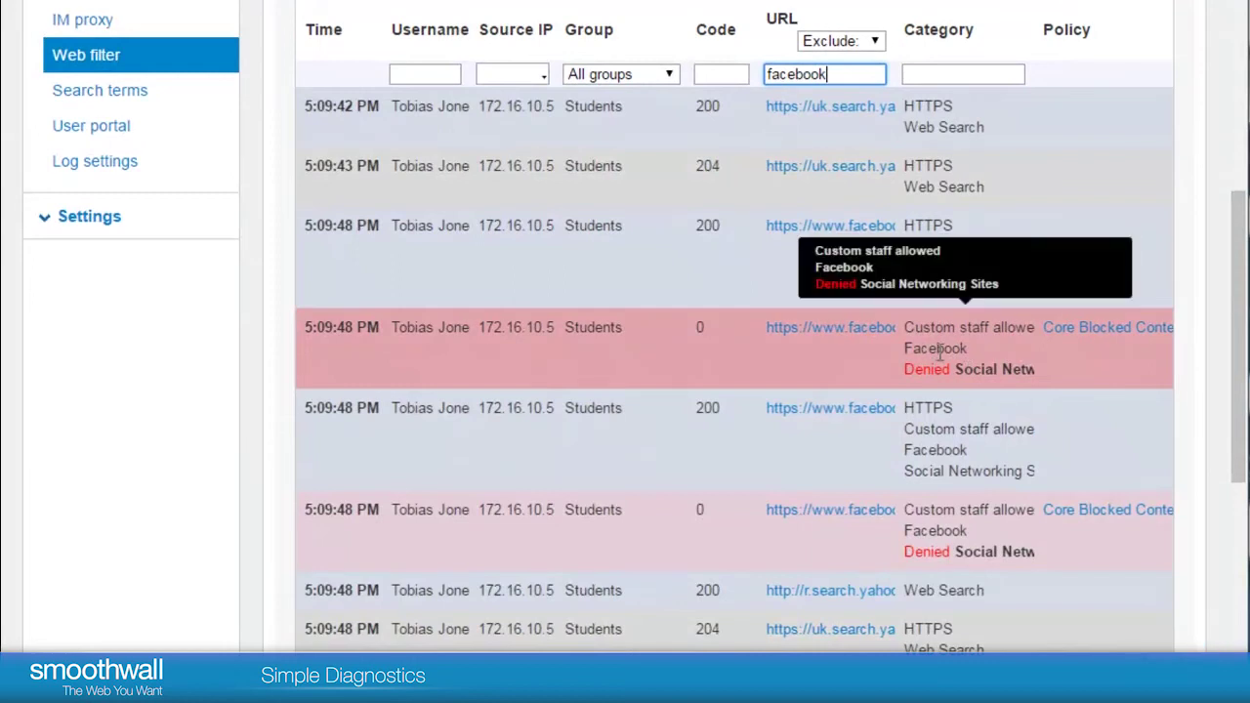
mouse_move(1082, 339)
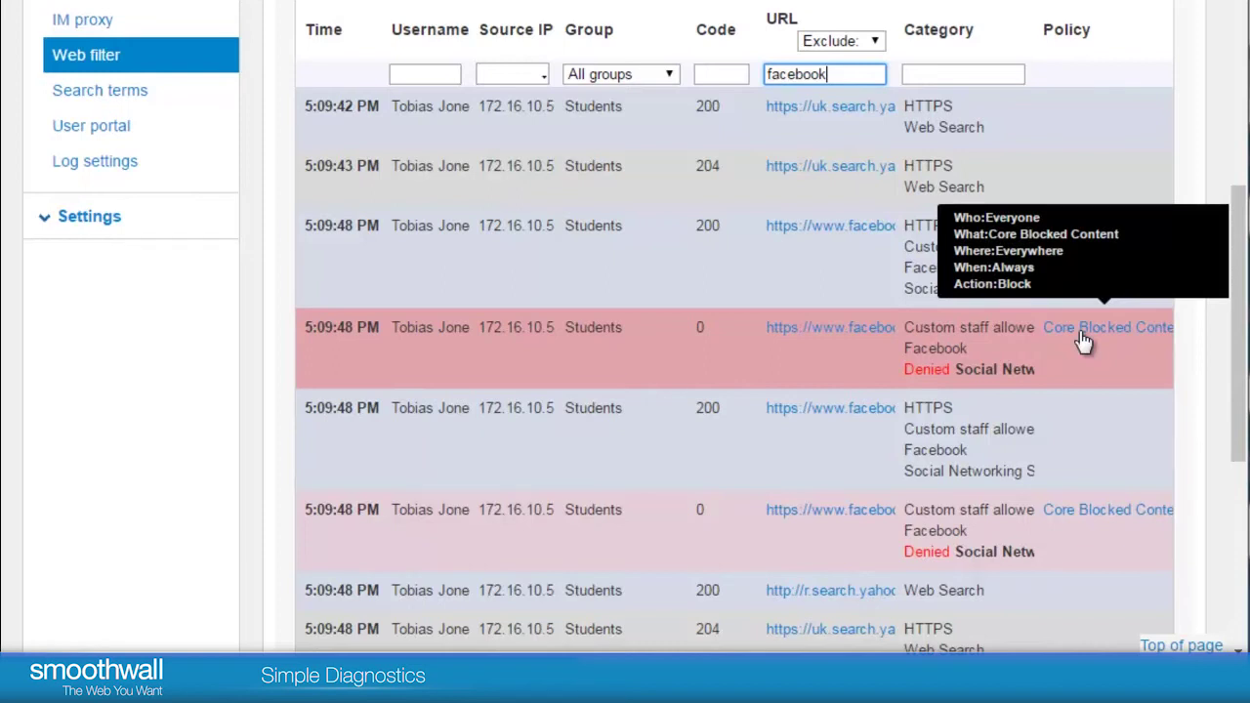
scroll(1216, 279, up, 5)
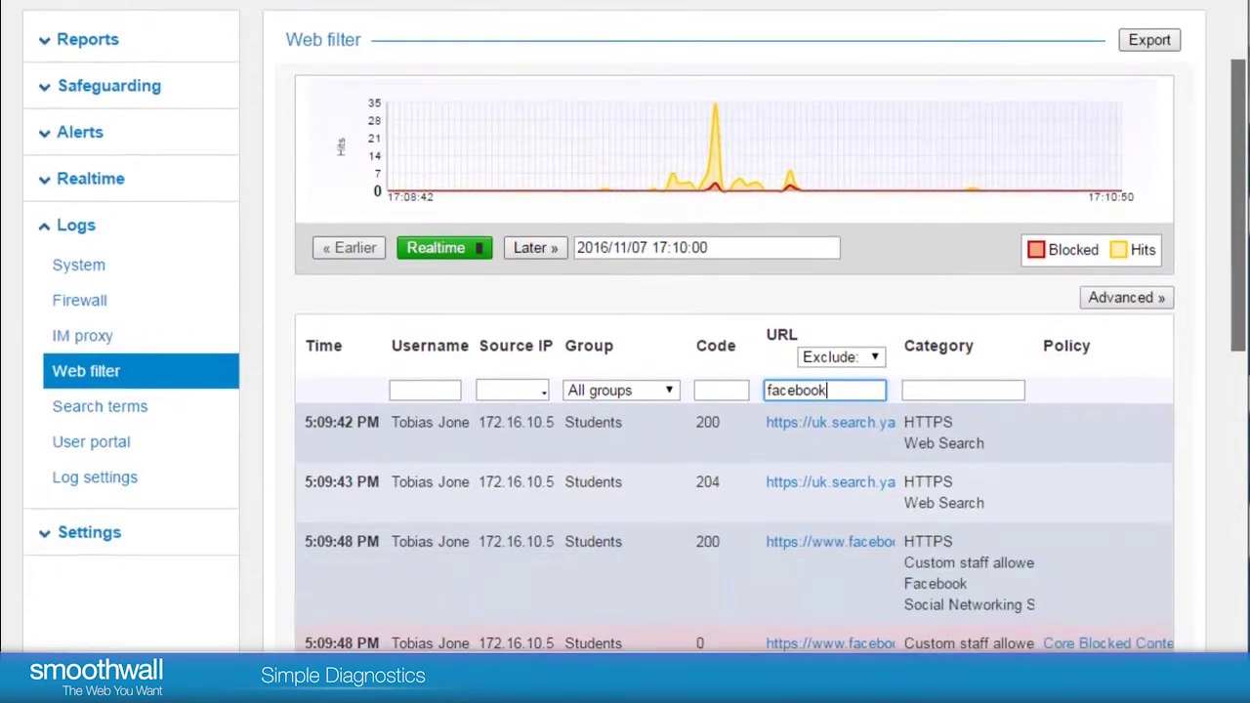
scroll(634, 351, down, 2)
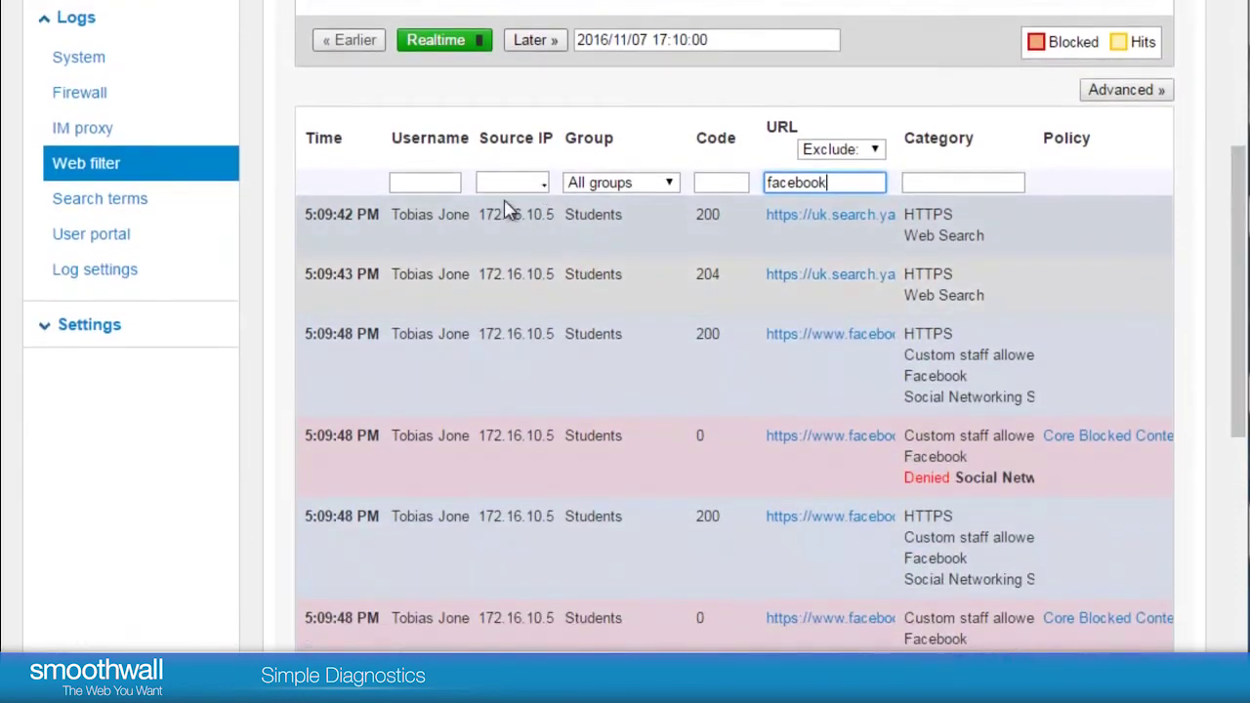
drag(555, 215, 474, 214)
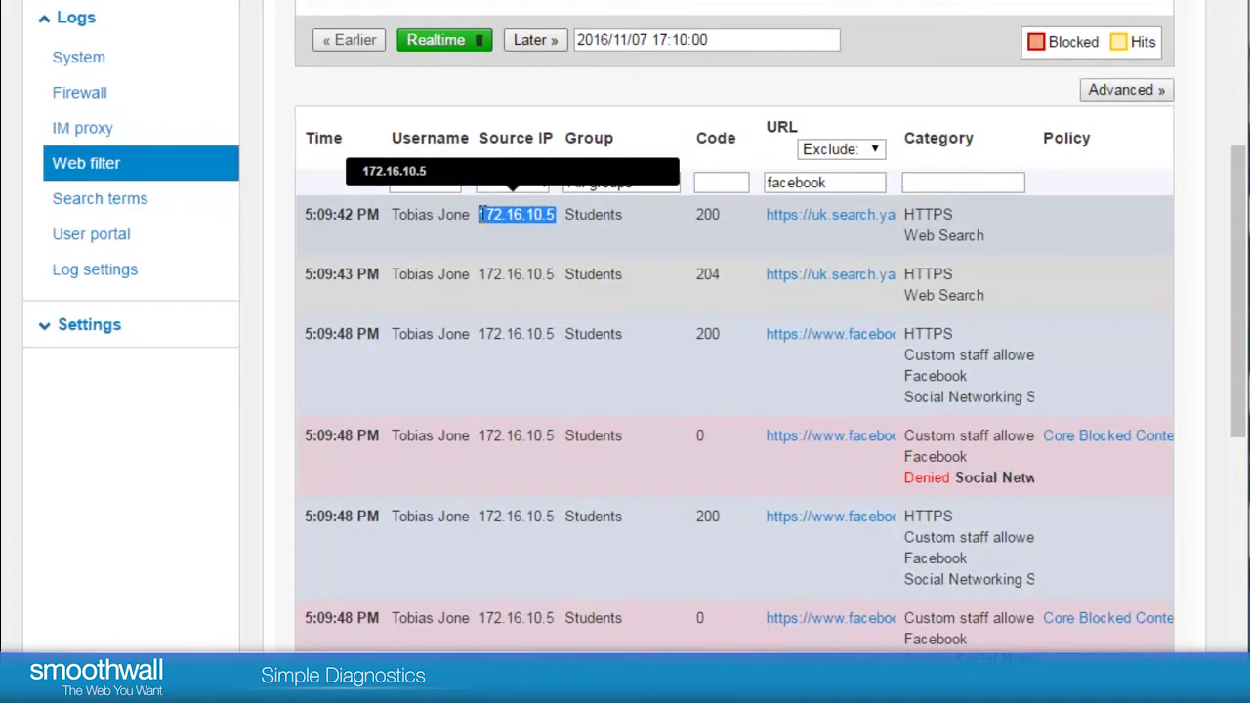
Step: Enter 10.5 in the Source IP filter, apply it, and enable Exact match
click(500, 182)
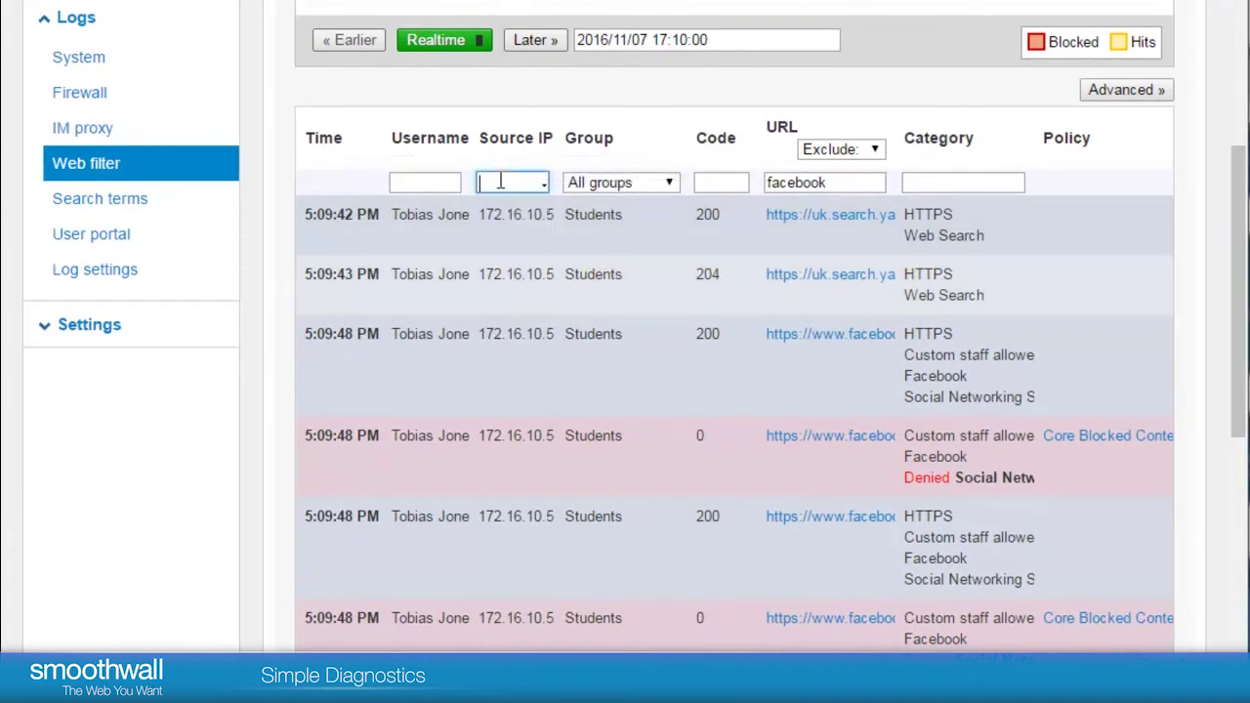
text(10.5)
key(Return)
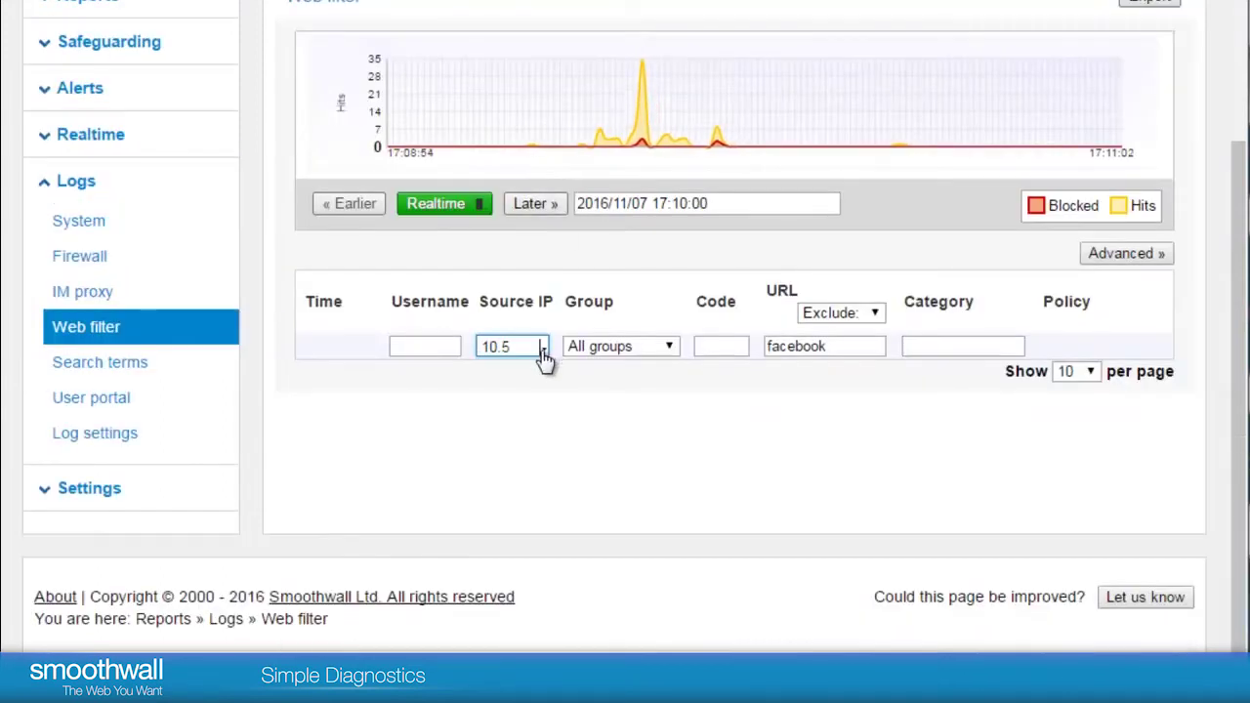
mouse_move(546, 352)
click(496, 378)
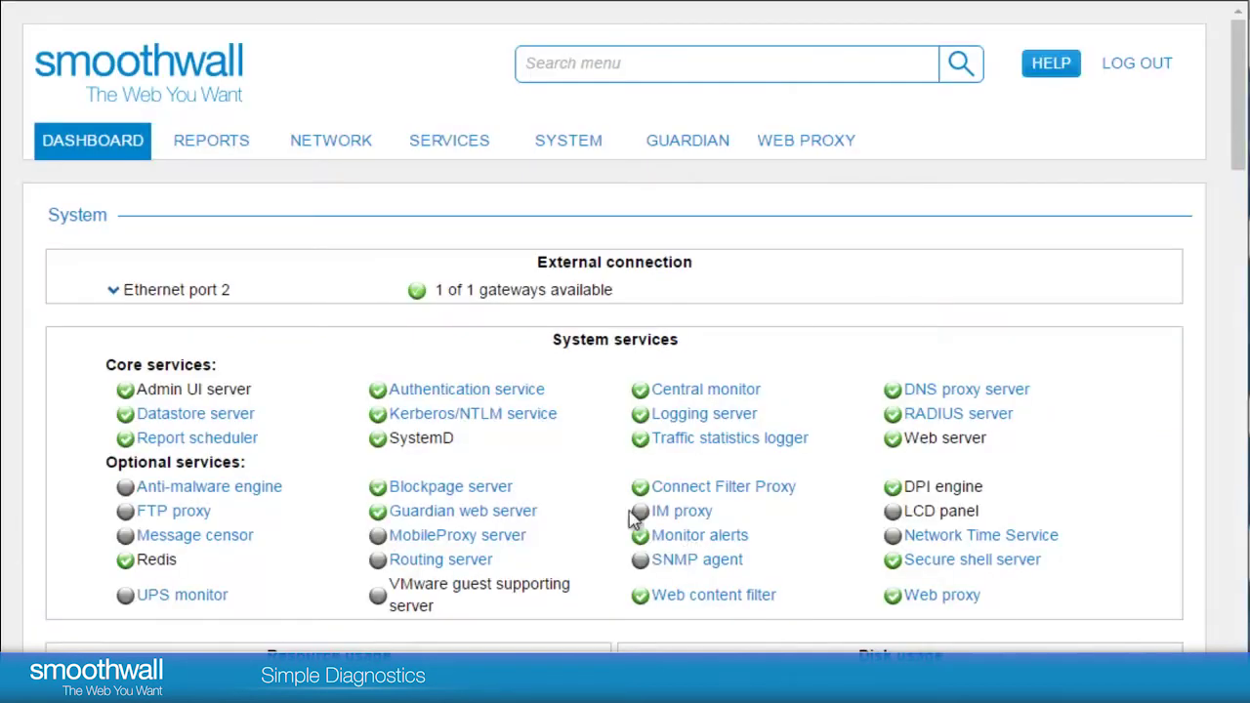
Step: Expand the Realtime reports section in the sidebar
mouse_move(215, 144)
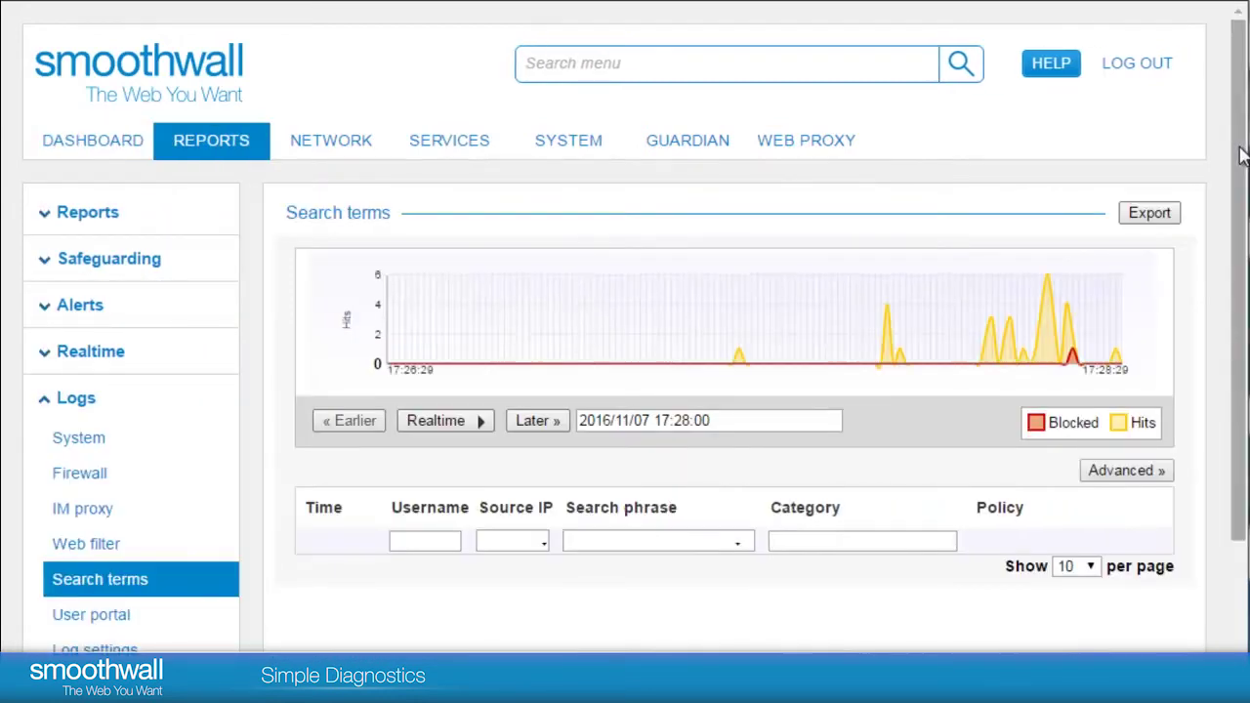
scroll(625, 351, down, 3)
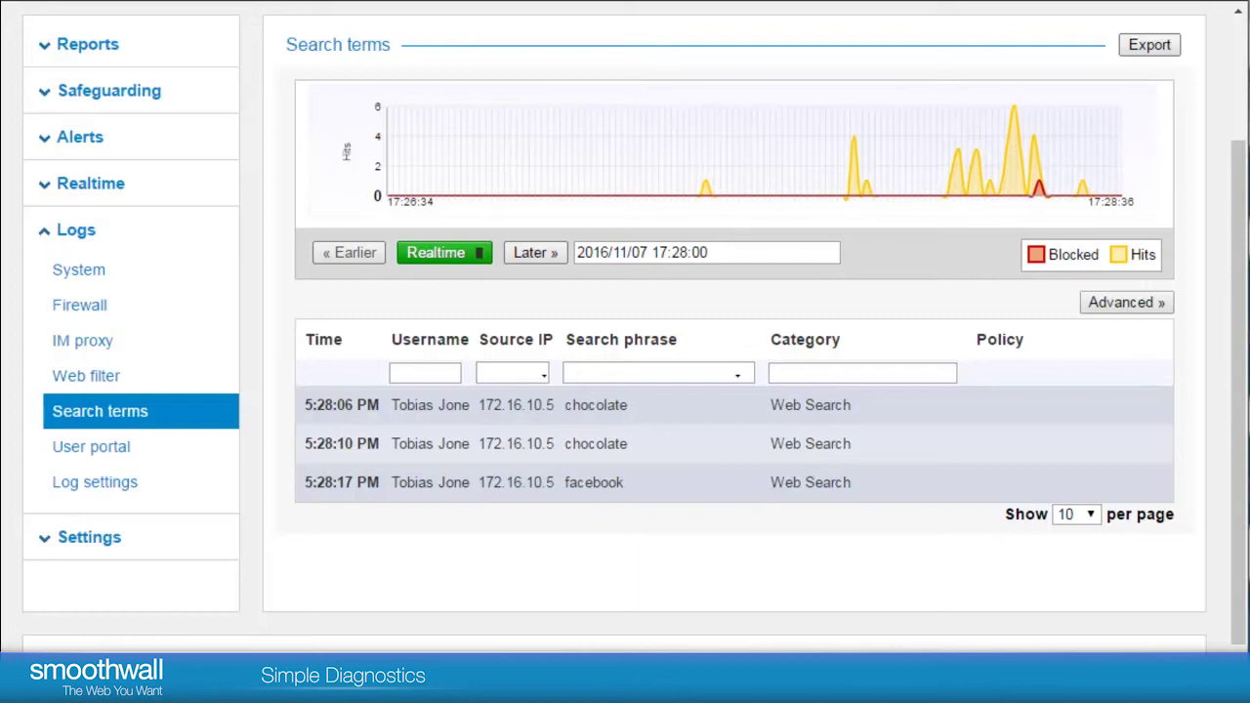
drag(1240, 209, 1239, 88)
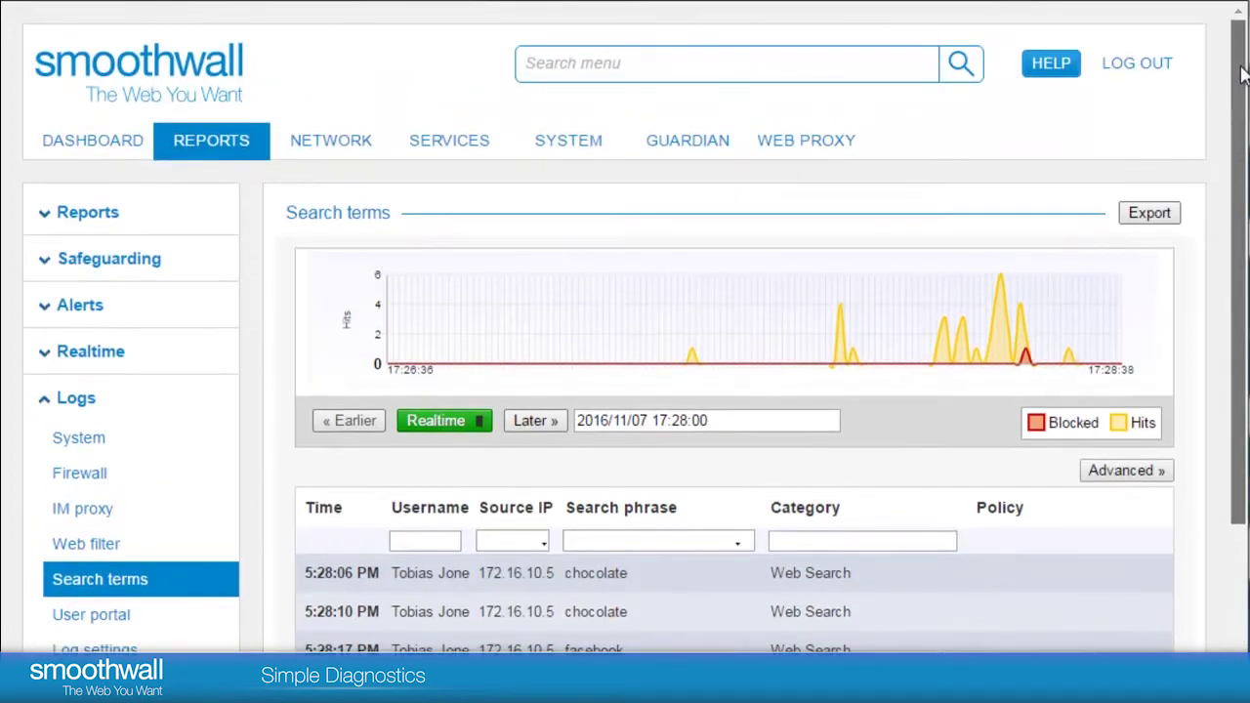
click(45, 355)
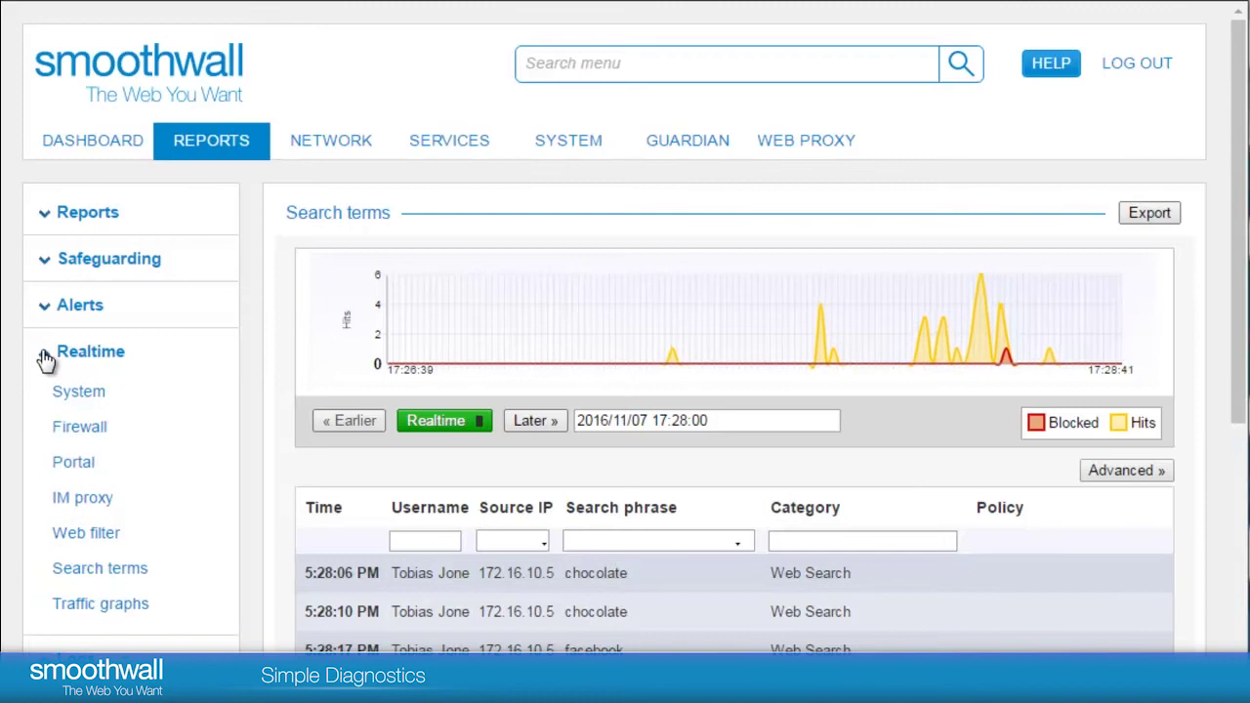
Step: View the realtime Traffic graphs' top hosts, then open the Web filter log under Logs
click(101, 603)
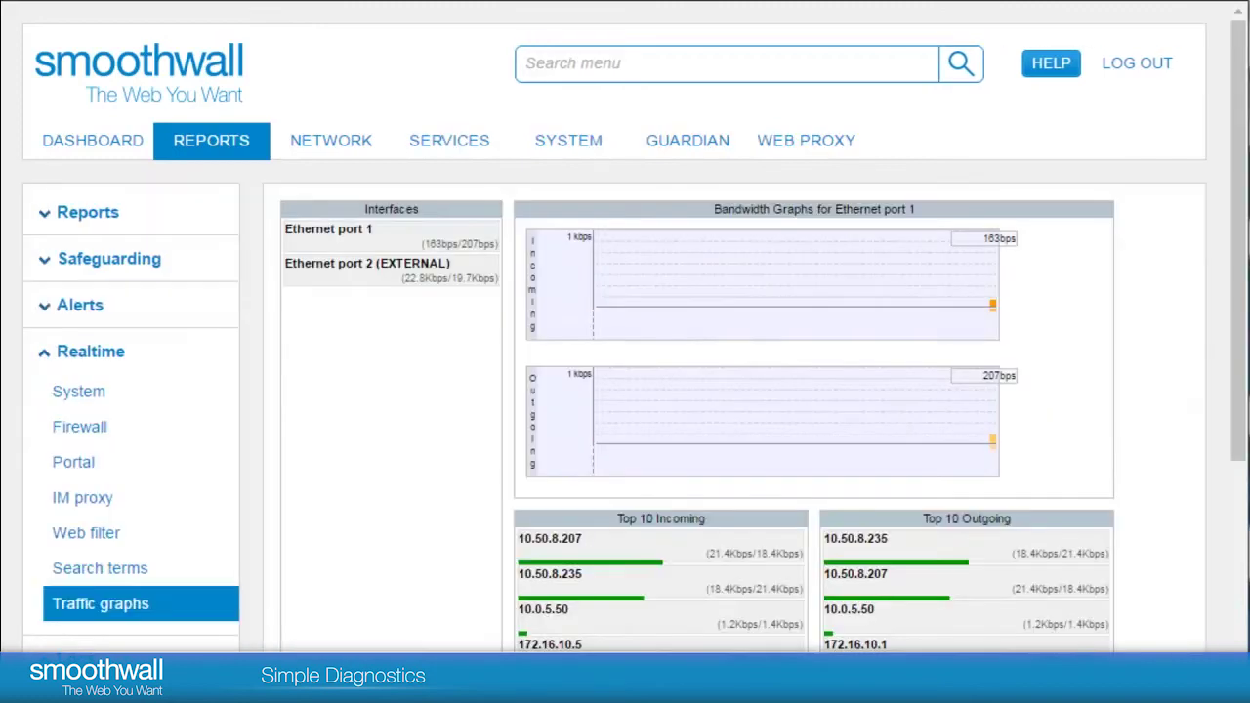
drag(1241, 265, 1246, 342)
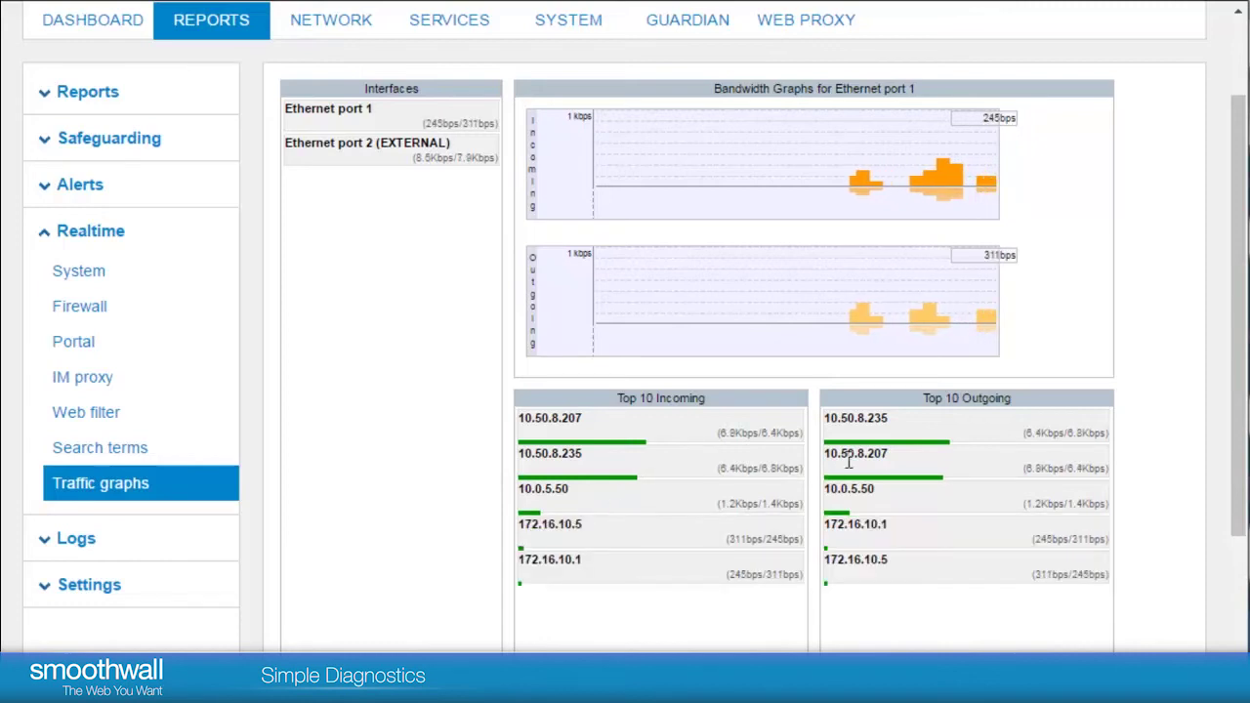
click(45, 544)
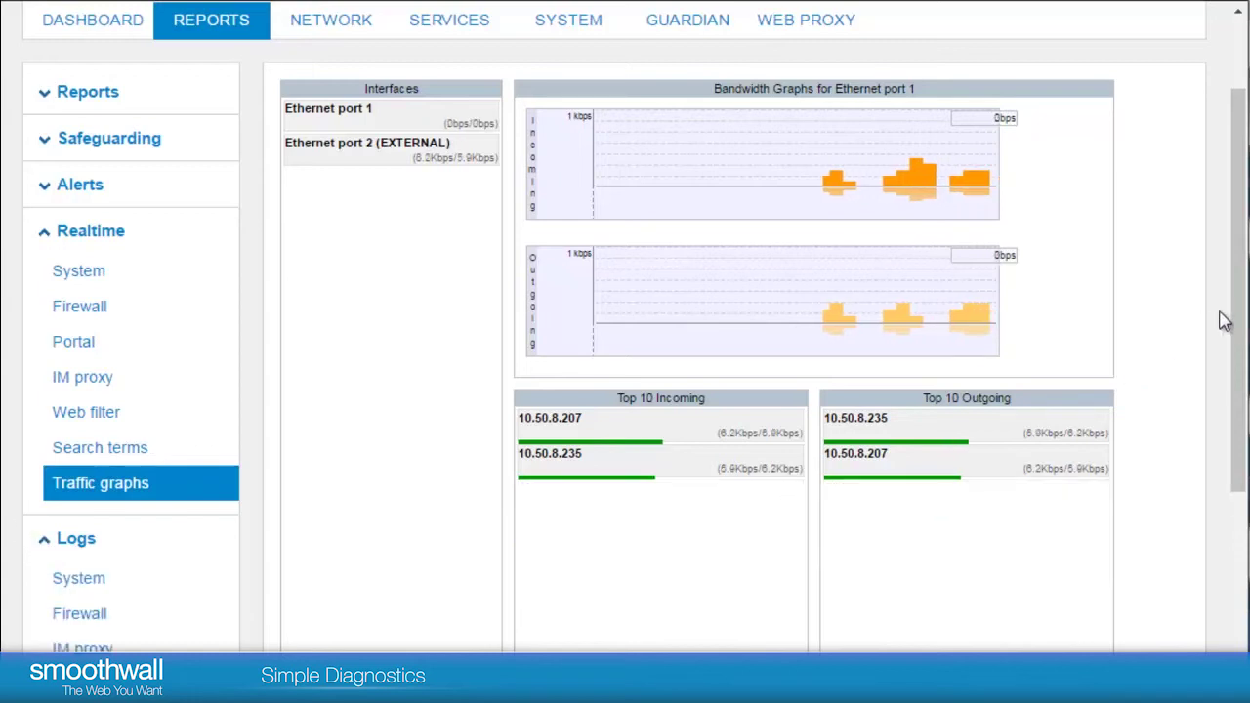
drag(1232, 322, 1232, 446)
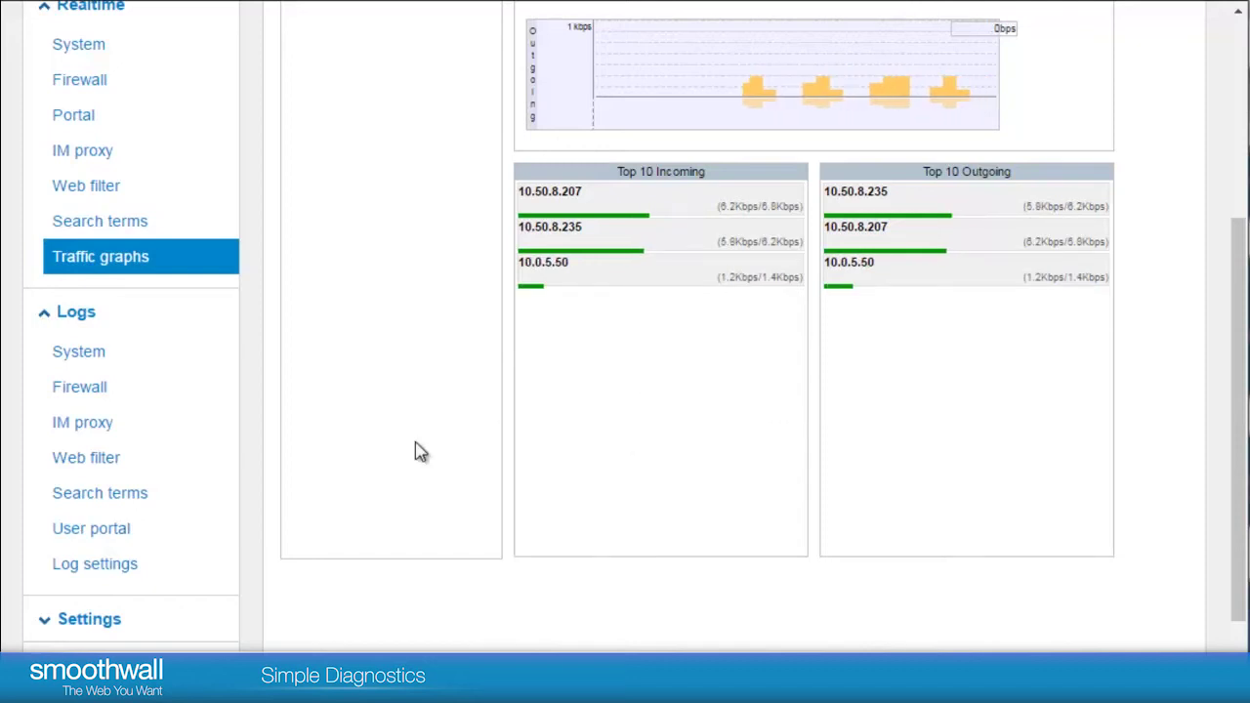
click(93, 459)
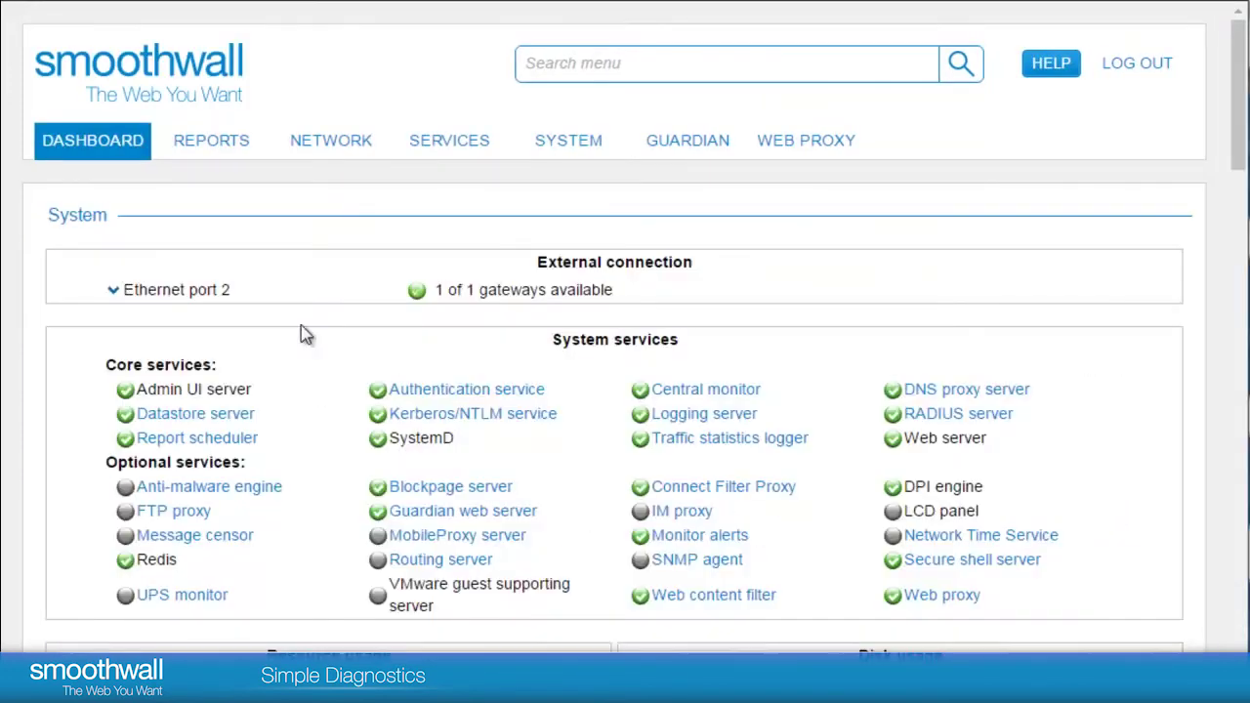
Step: Review the syslog default and system log retention options, keeping one month
mouse_move(205, 148)
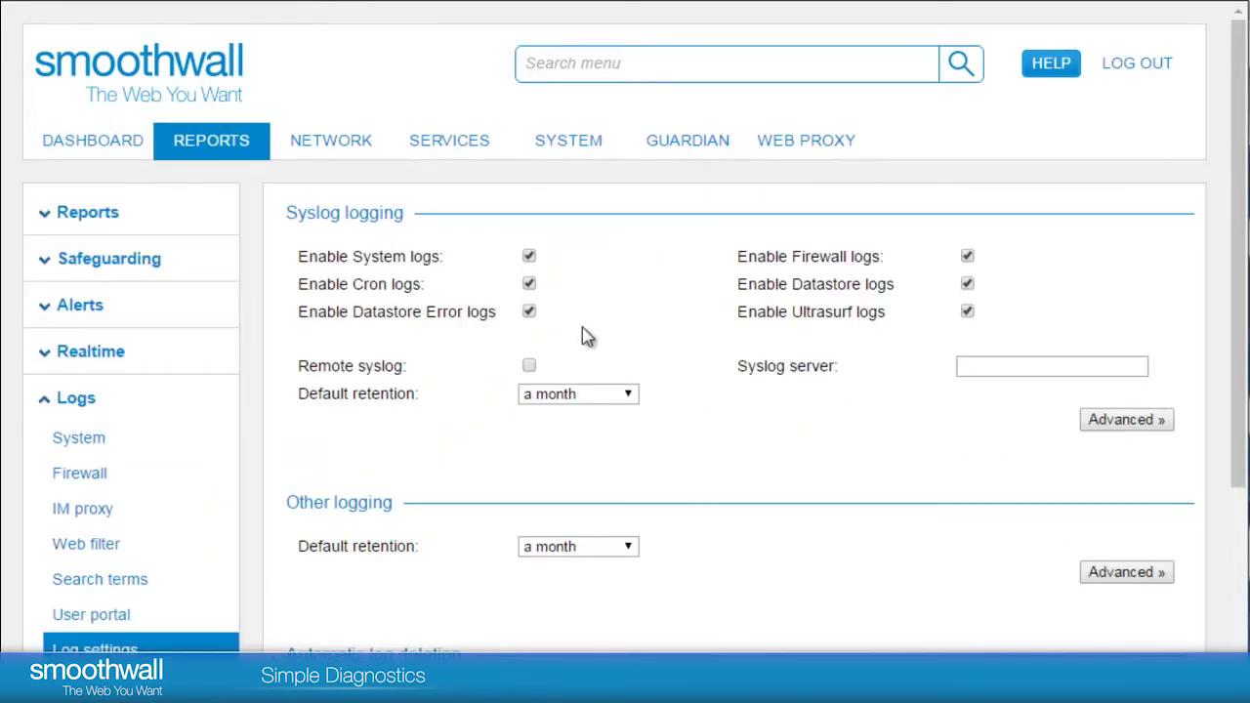
click(629, 396)
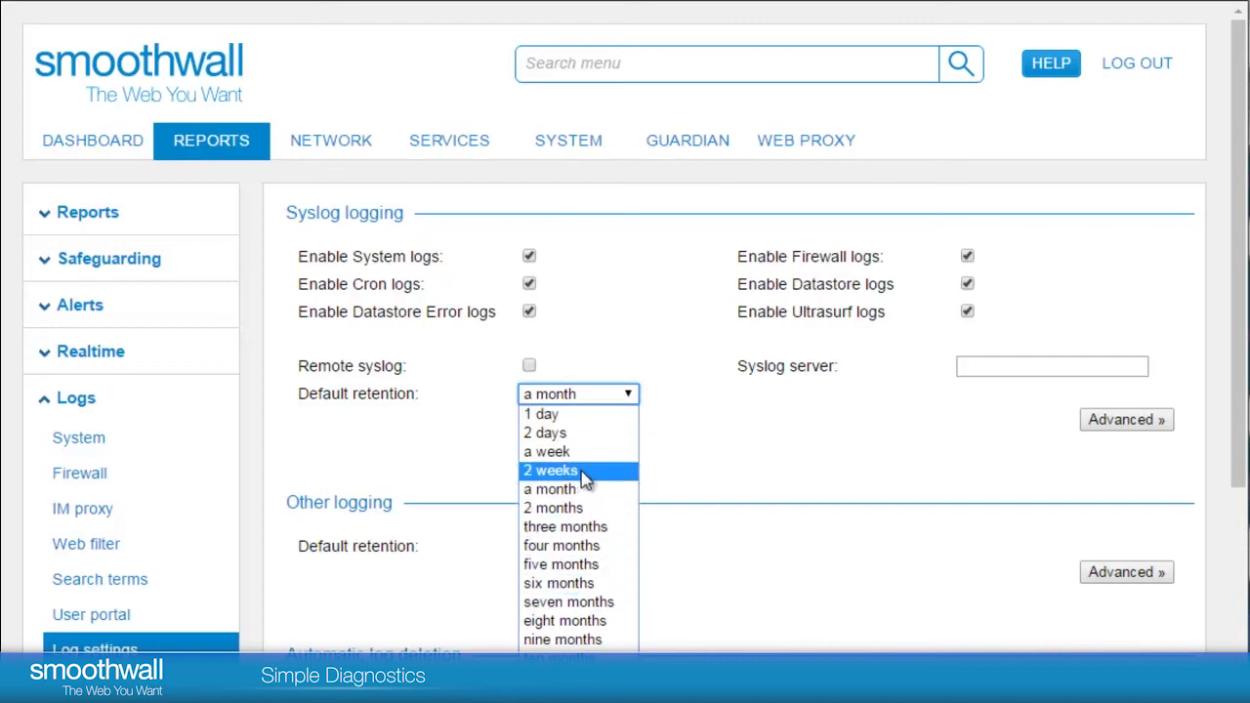
click(835, 491)
click(1120, 436)
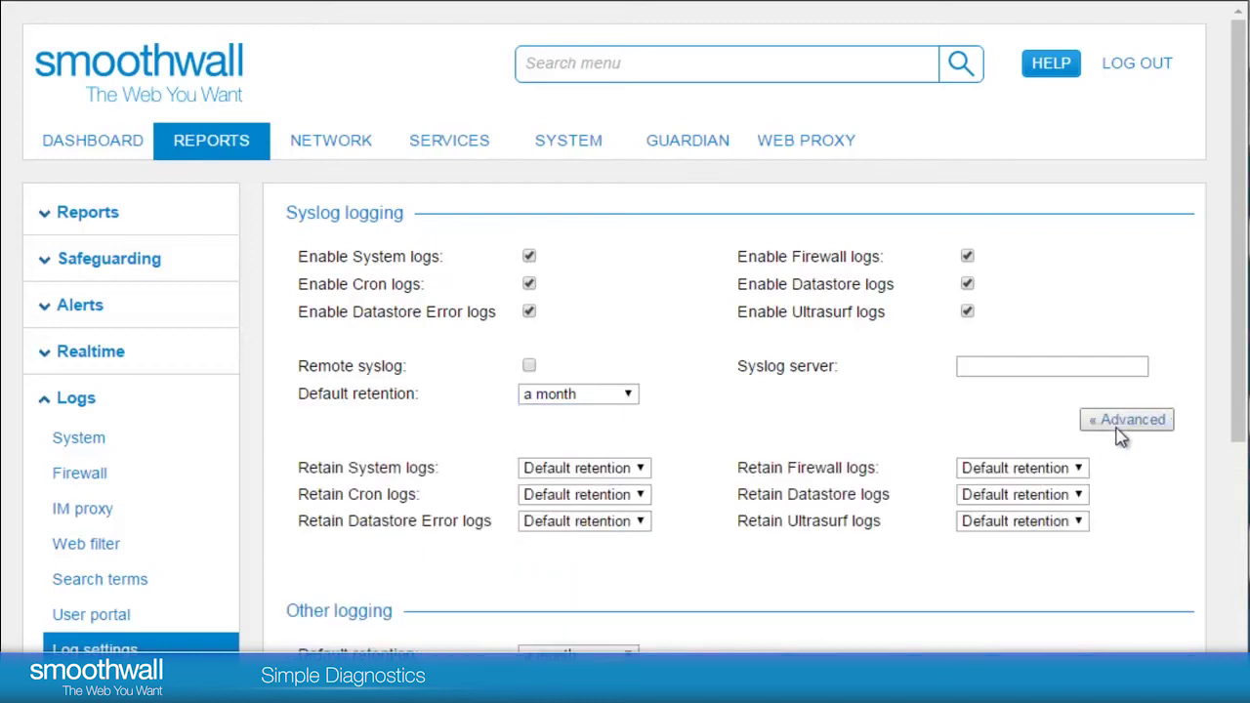
click(638, 471)
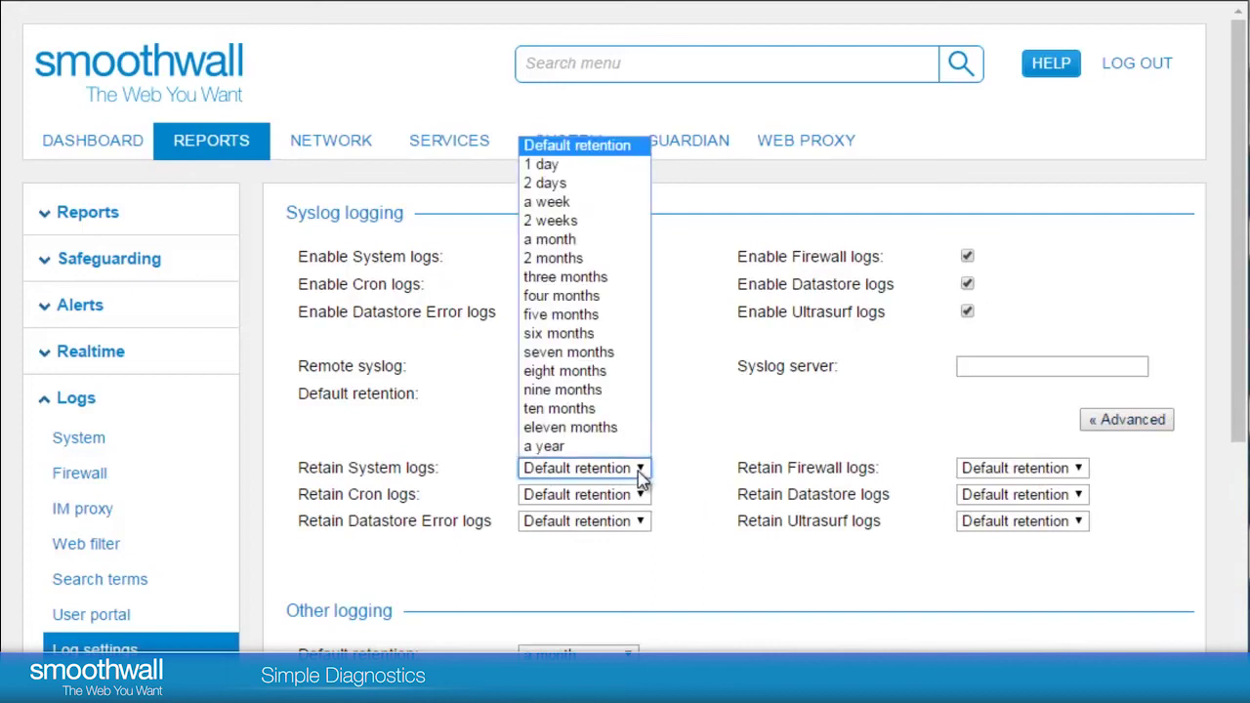
click(972, 574)
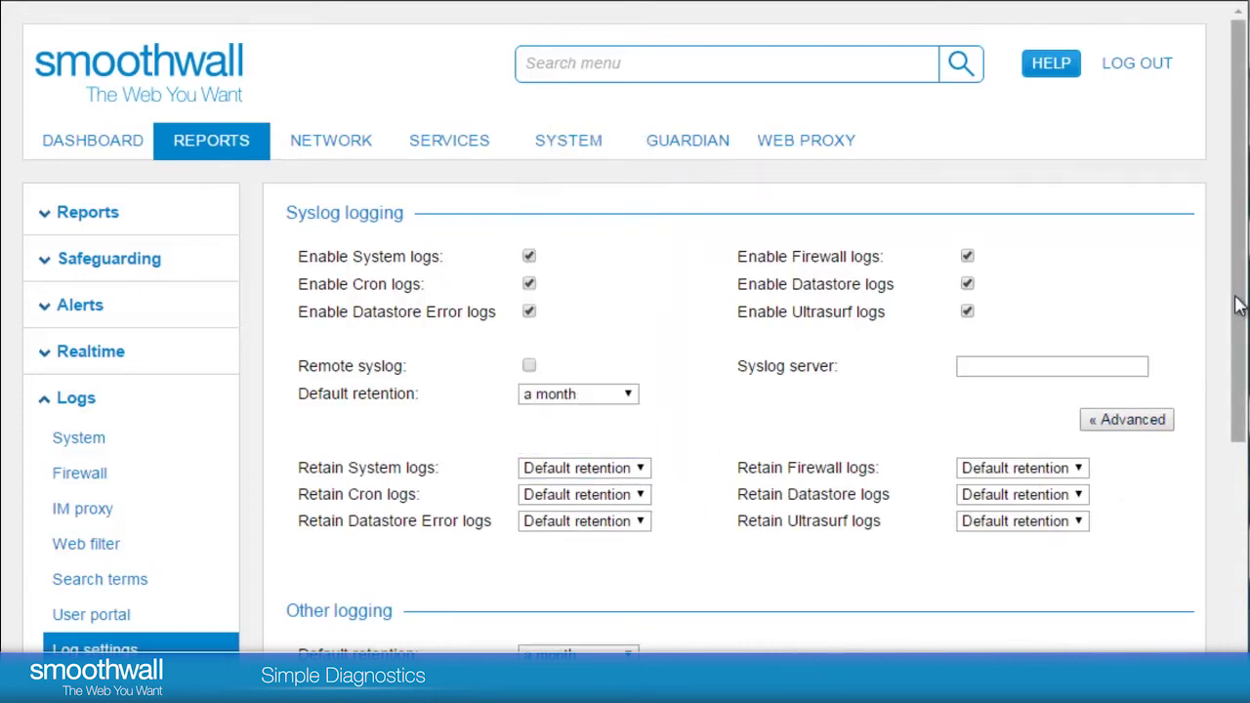
drag(1238, 303, 1230, 547)
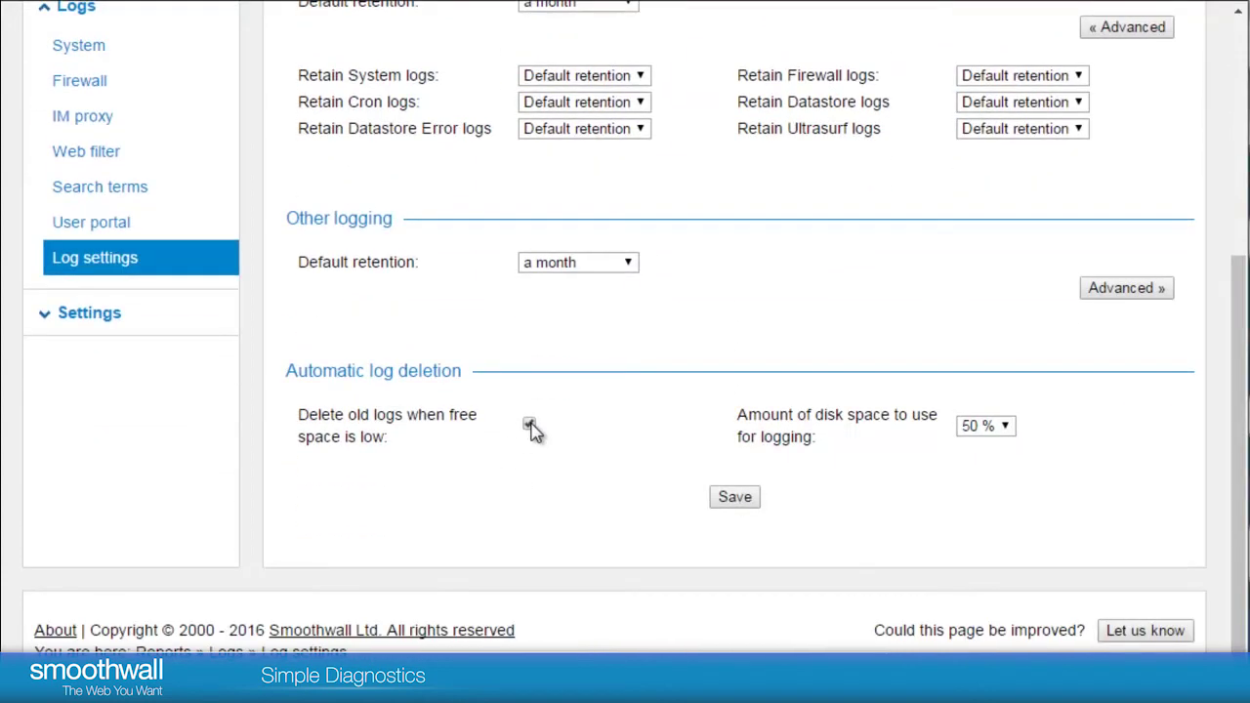
Step: Set logging disk space to 55 % and save the log settings
click(1008, 432)
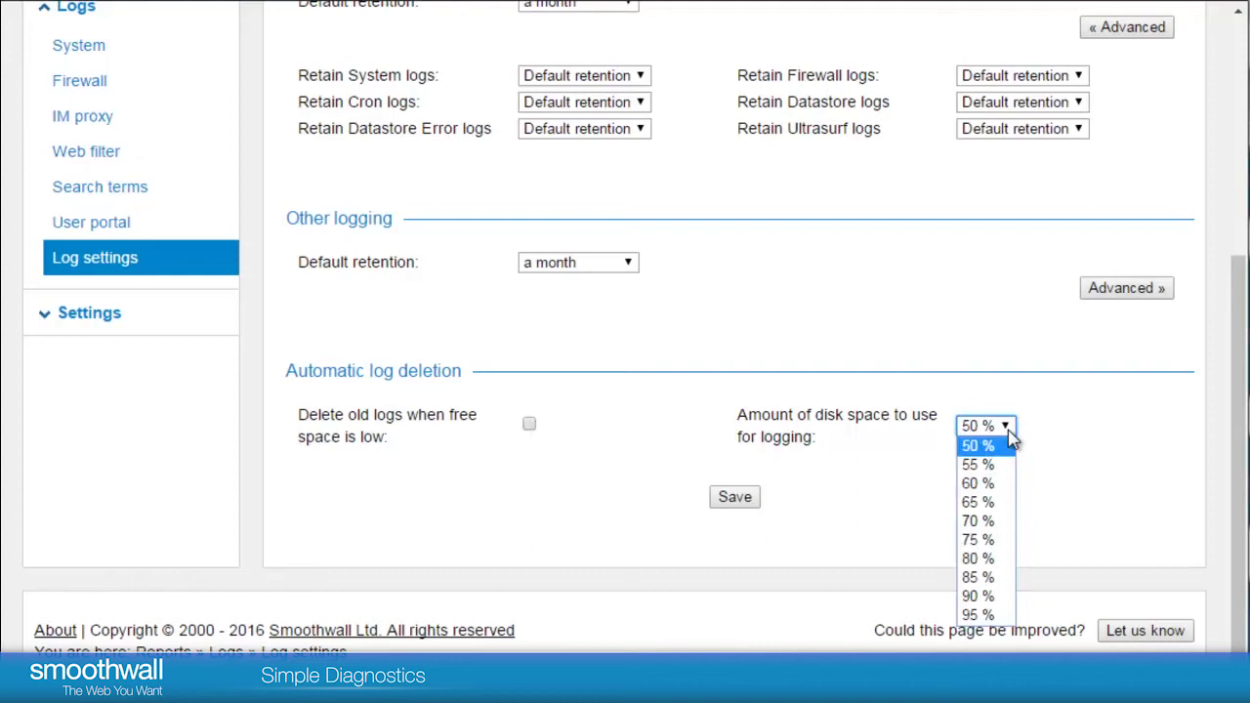
click(991, 466)
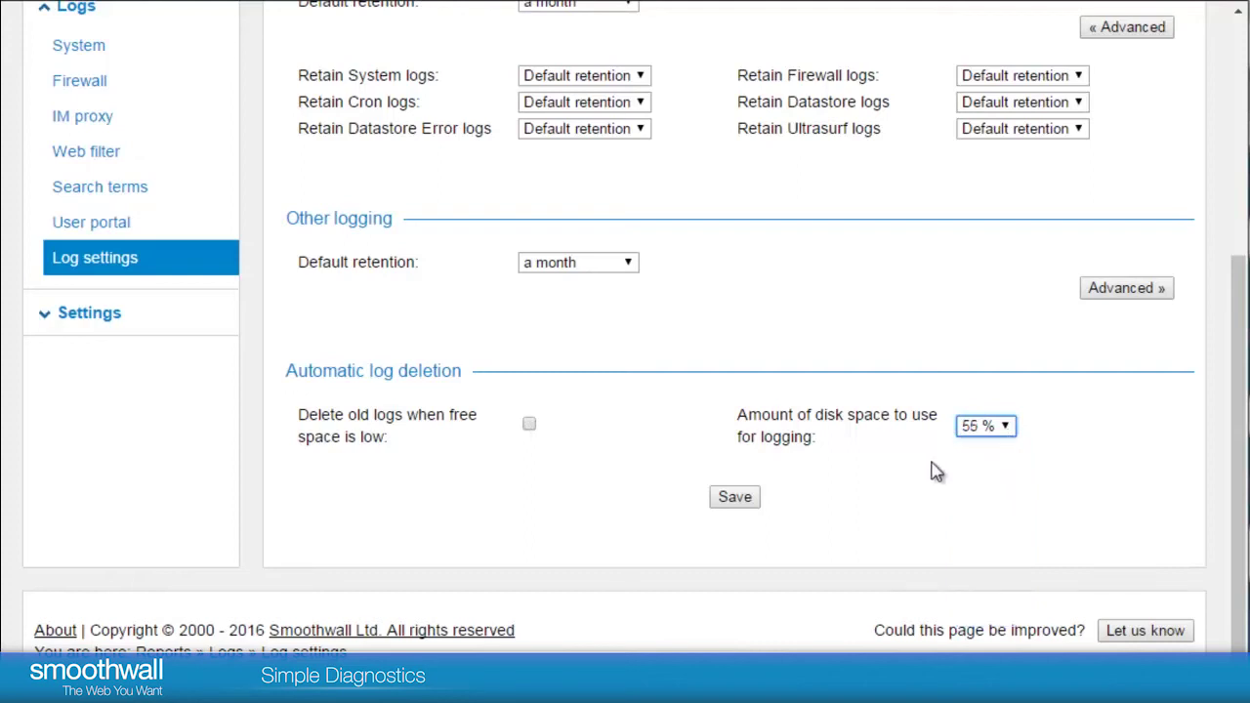
click(741, 500)
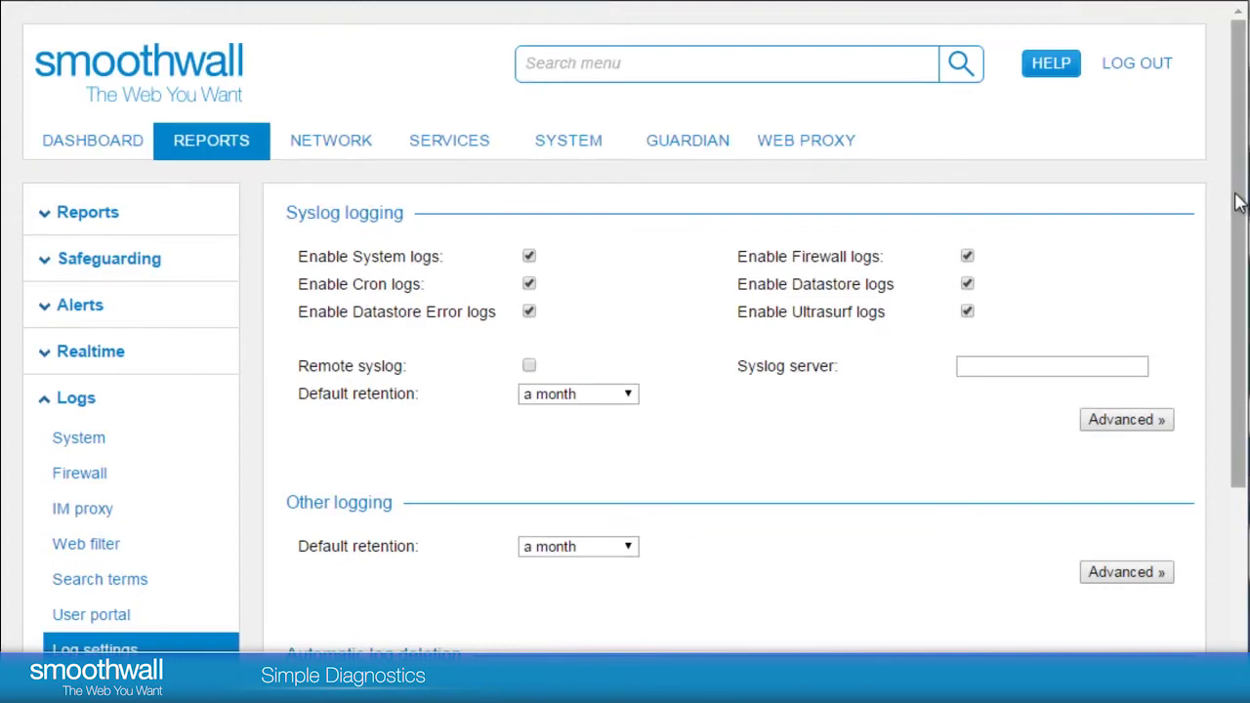
scroll(739, 357, down, 3)
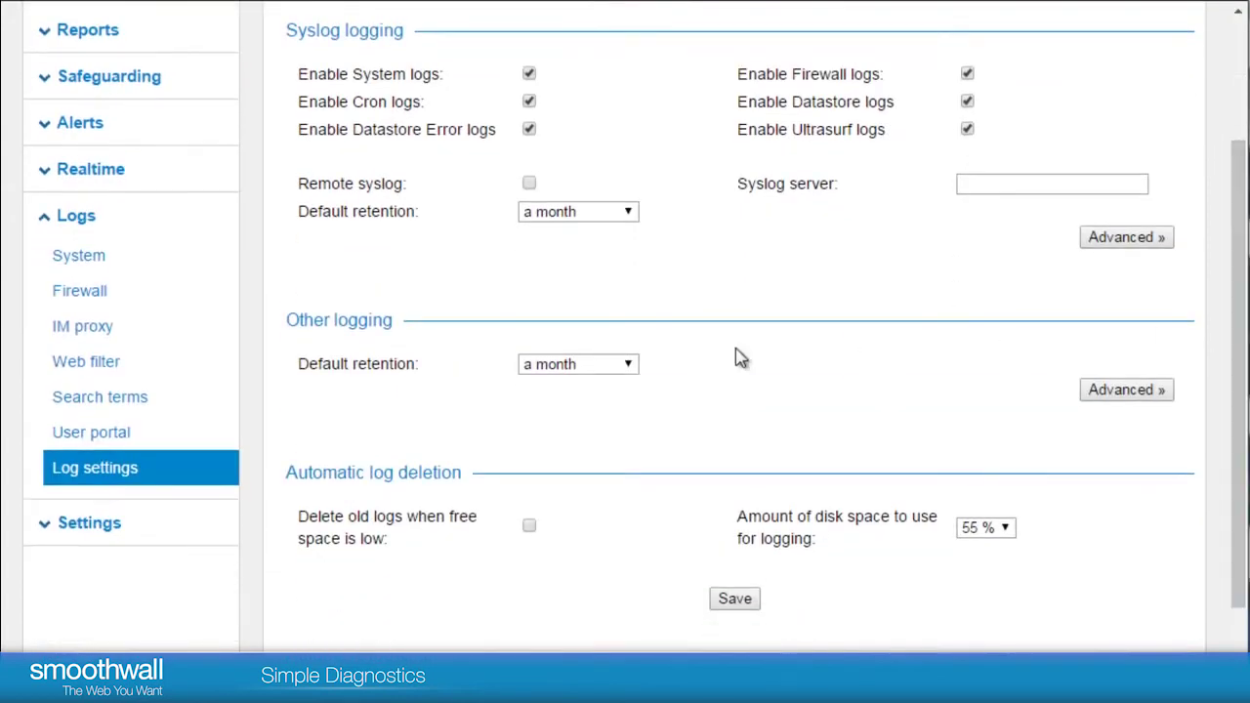
click(630, 369)
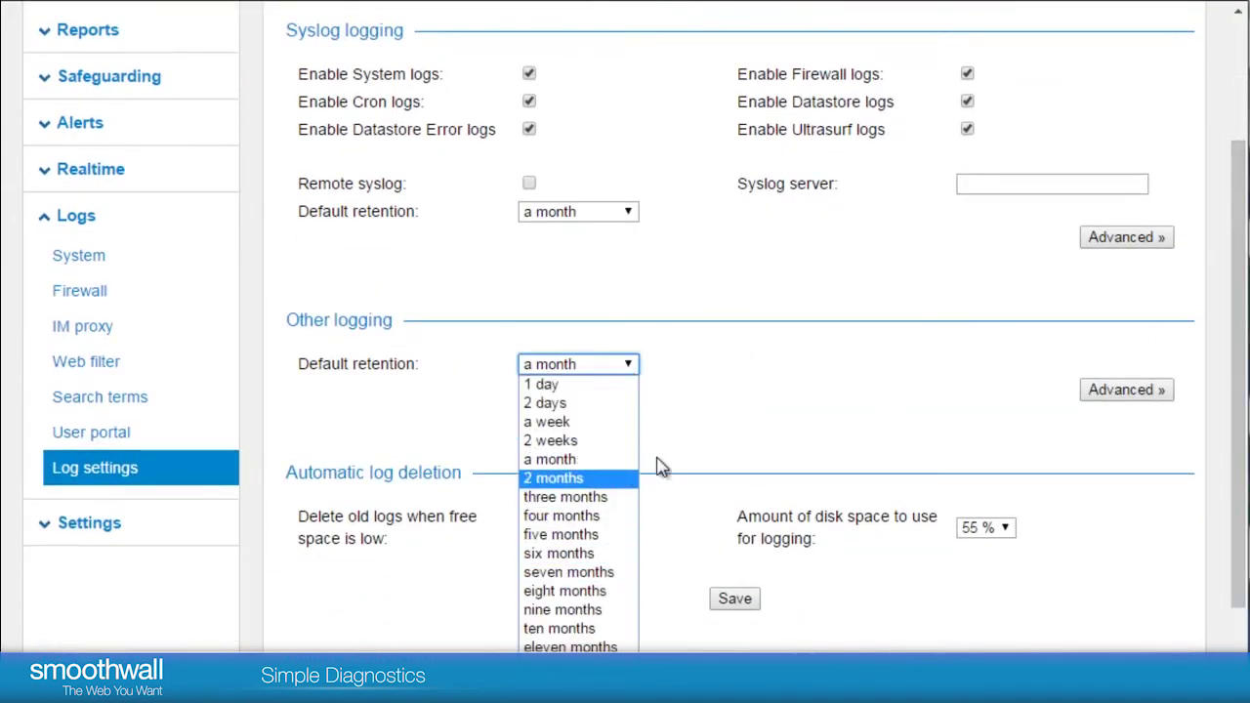
click(739, 400)
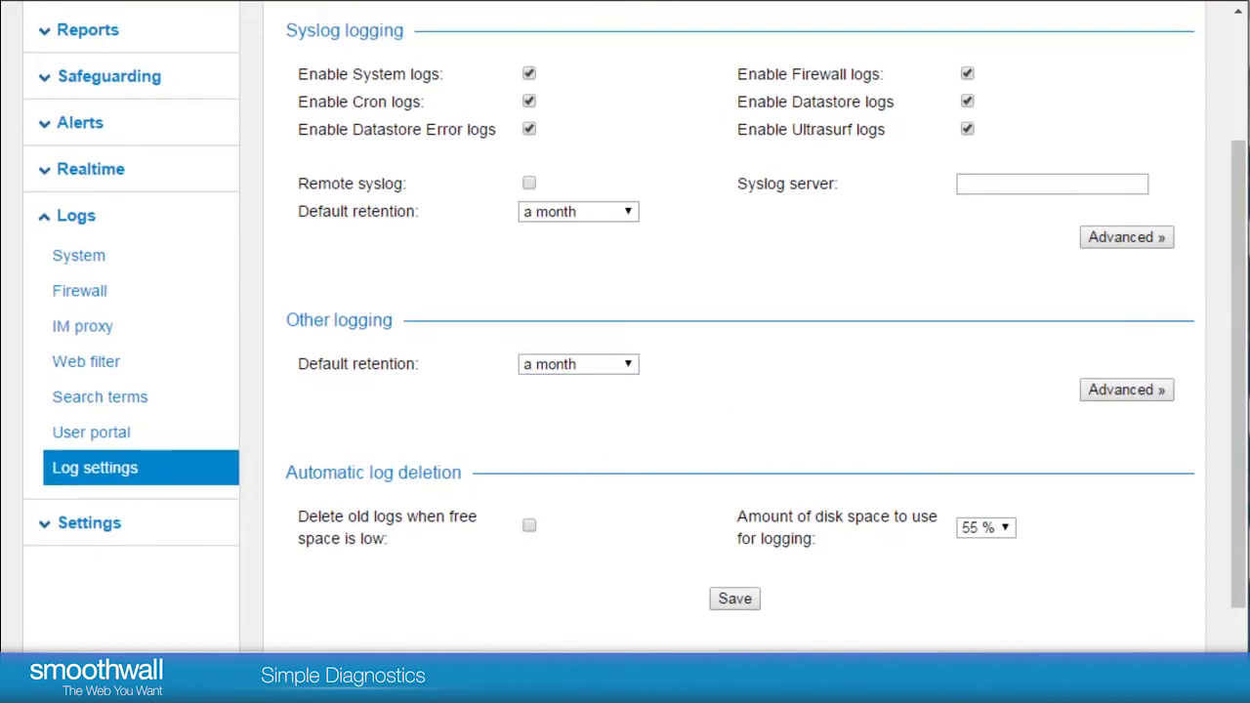
scroll(1165, 178, up, 3)
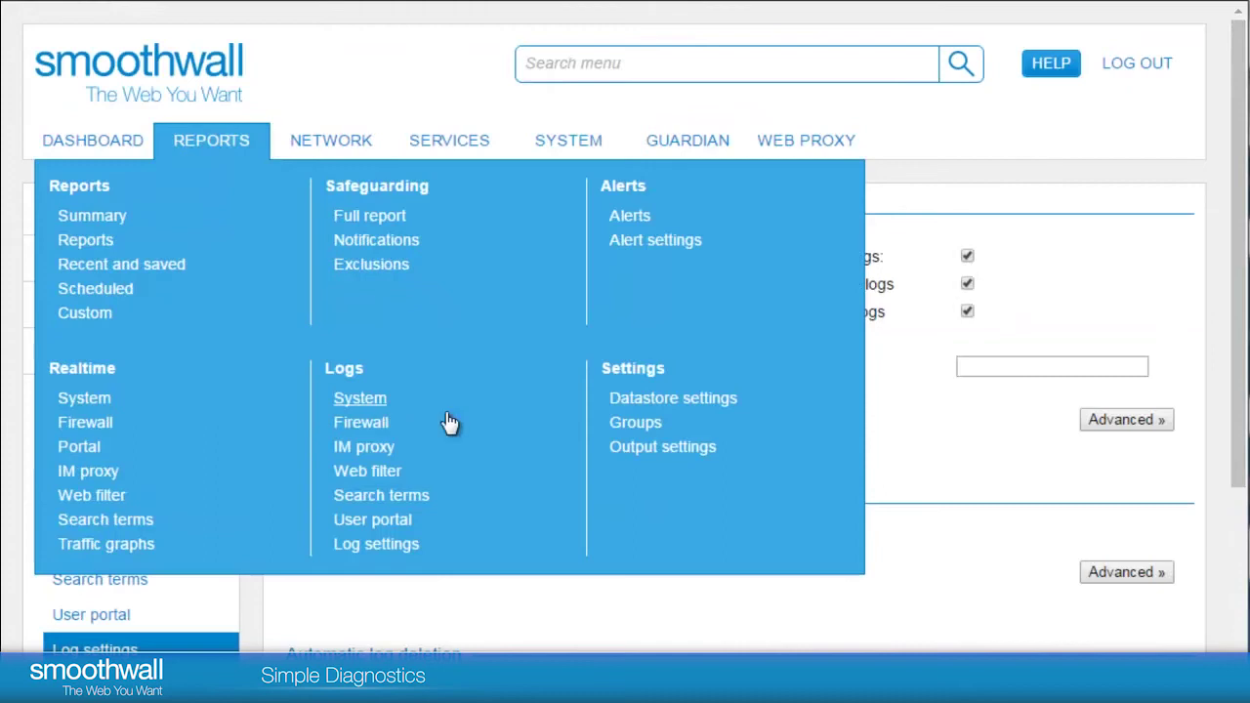
Step: Set datastore retention to about 3 months minimum and 12 months maximum, and save
click(672, 397)
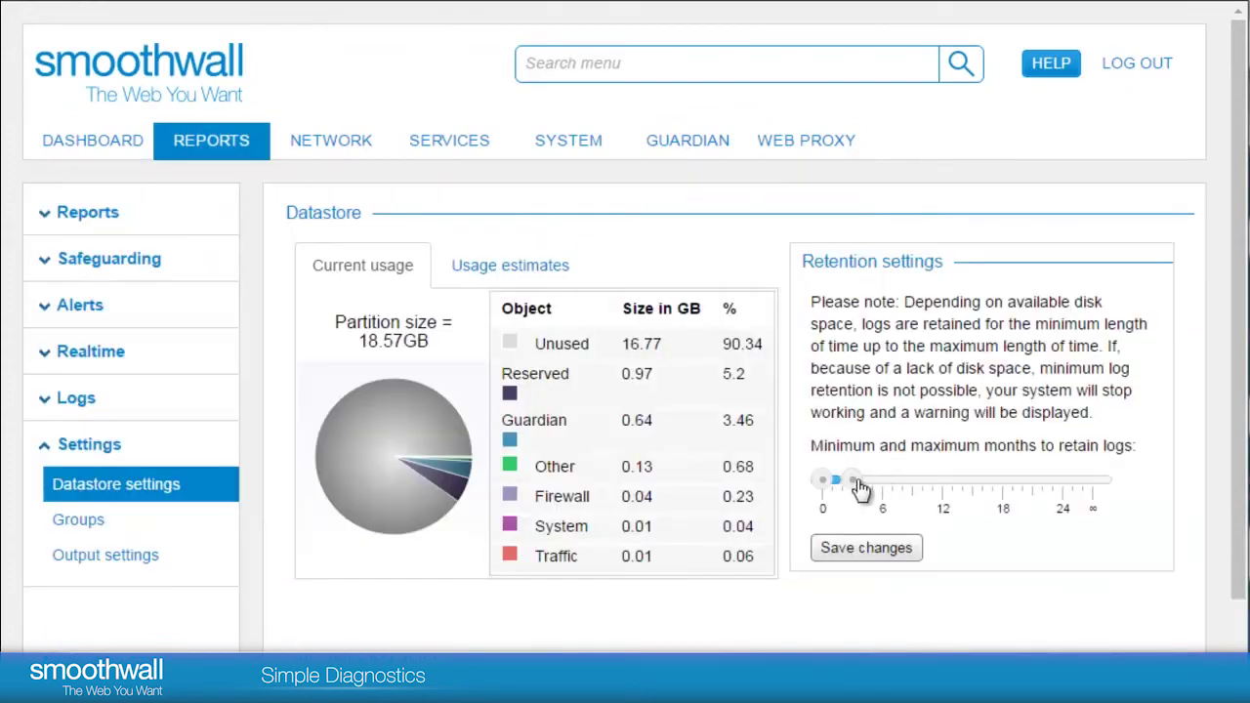
drag(911, 491, 949, 491)
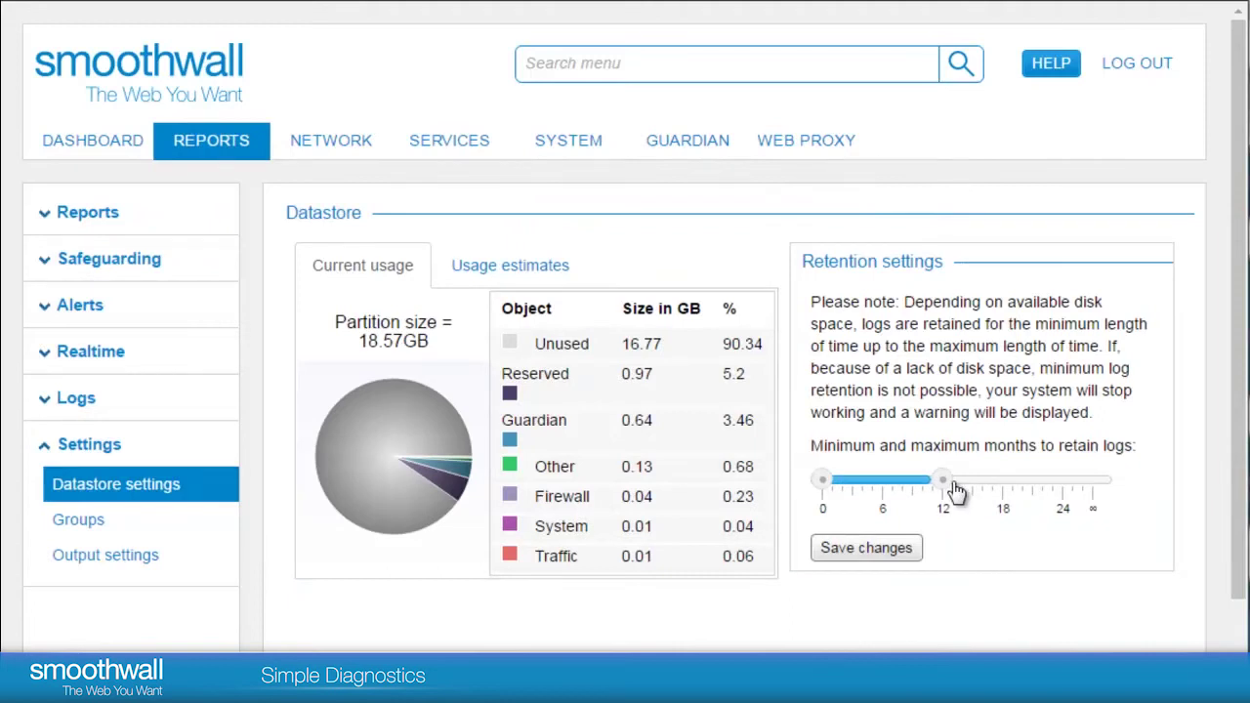
drag(825, 488, 891, 491)
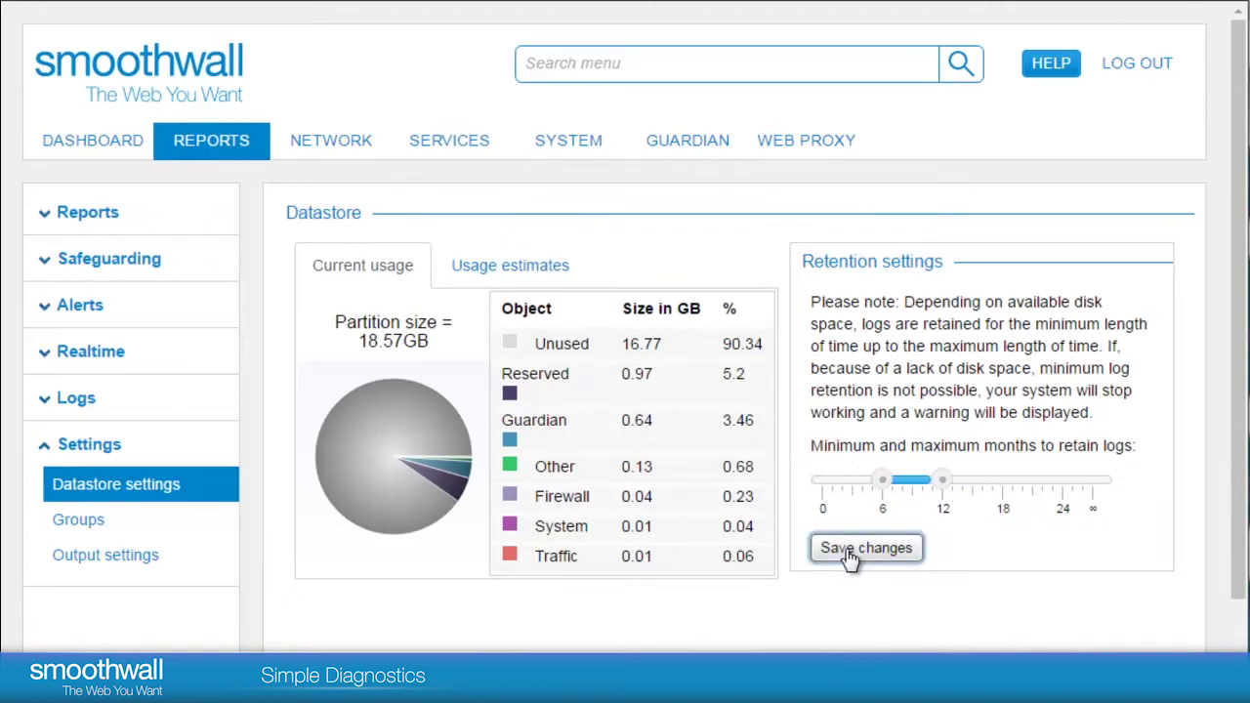
drag(885, 485, 852, 488)
click(859, 551)
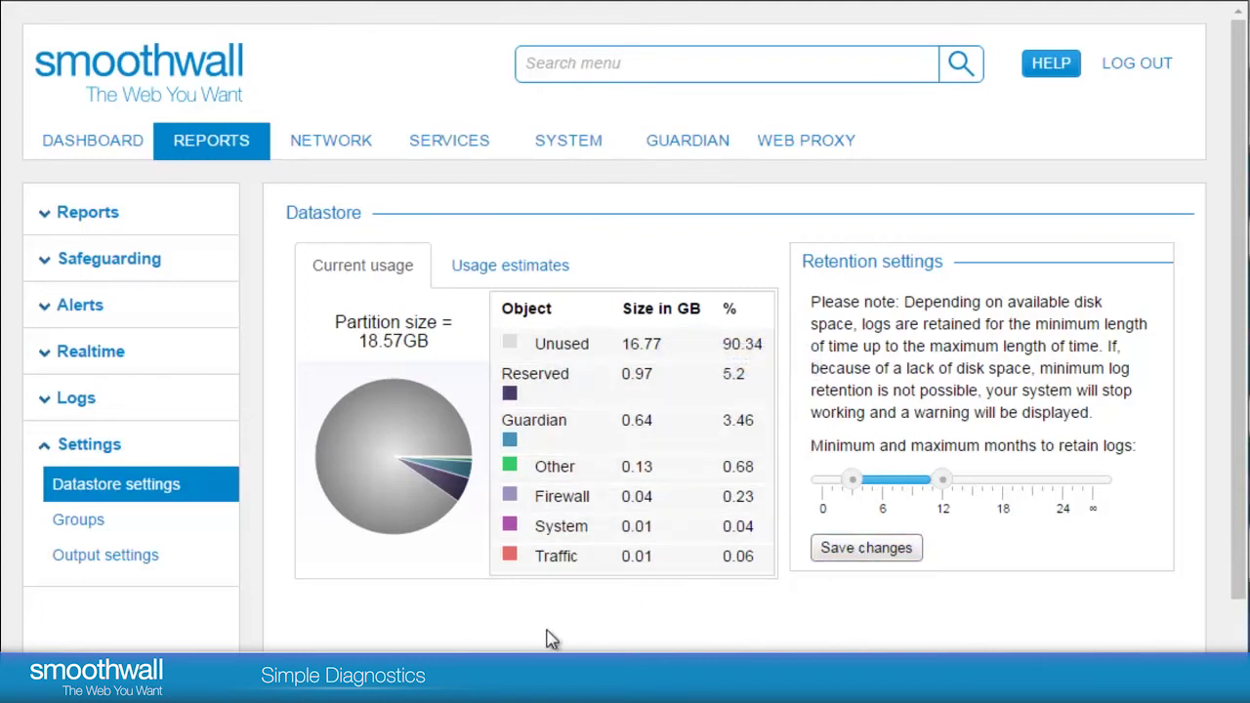
Step: Check the estimated datastore disk usage over time
mouse_move(358, 496)
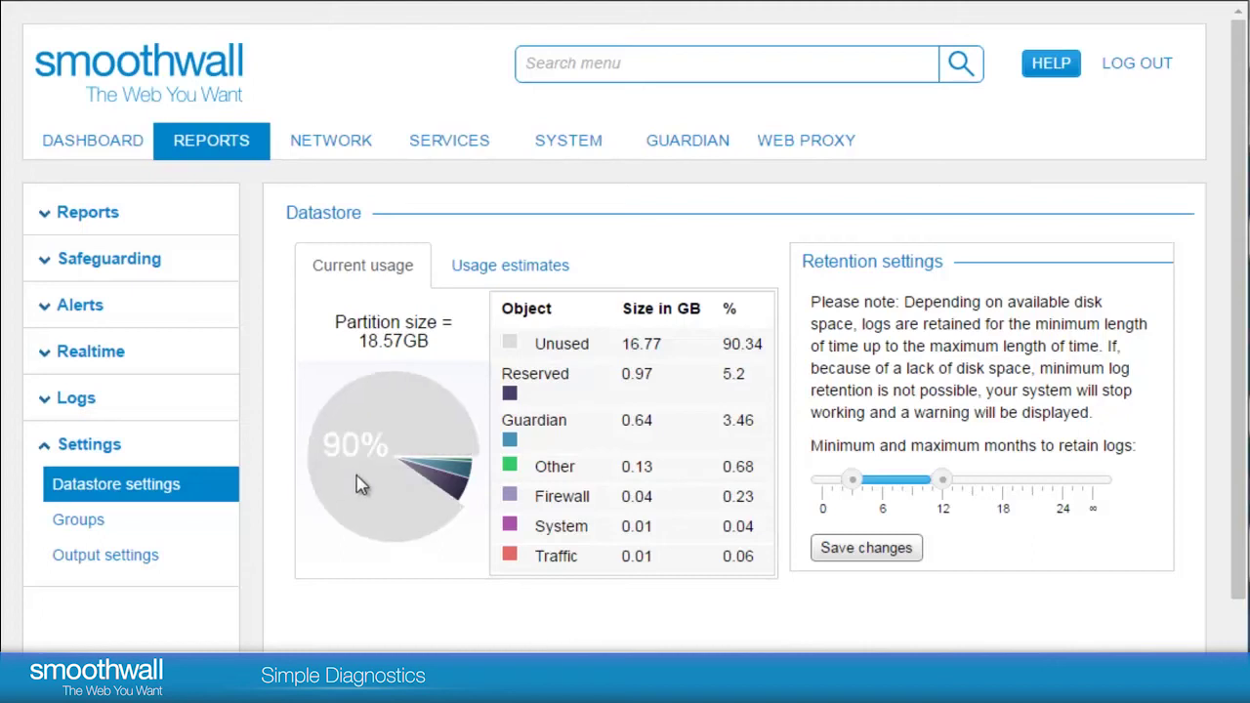
mouse_move(431, 484)
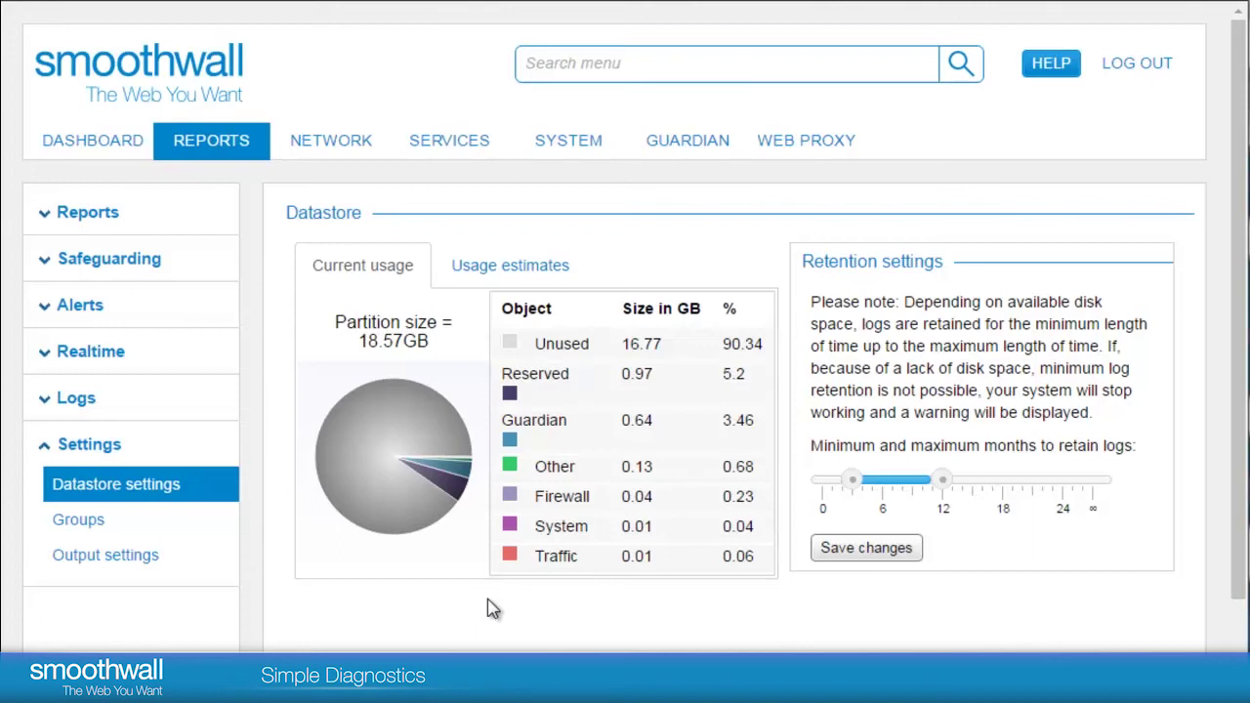
click(517, 278)
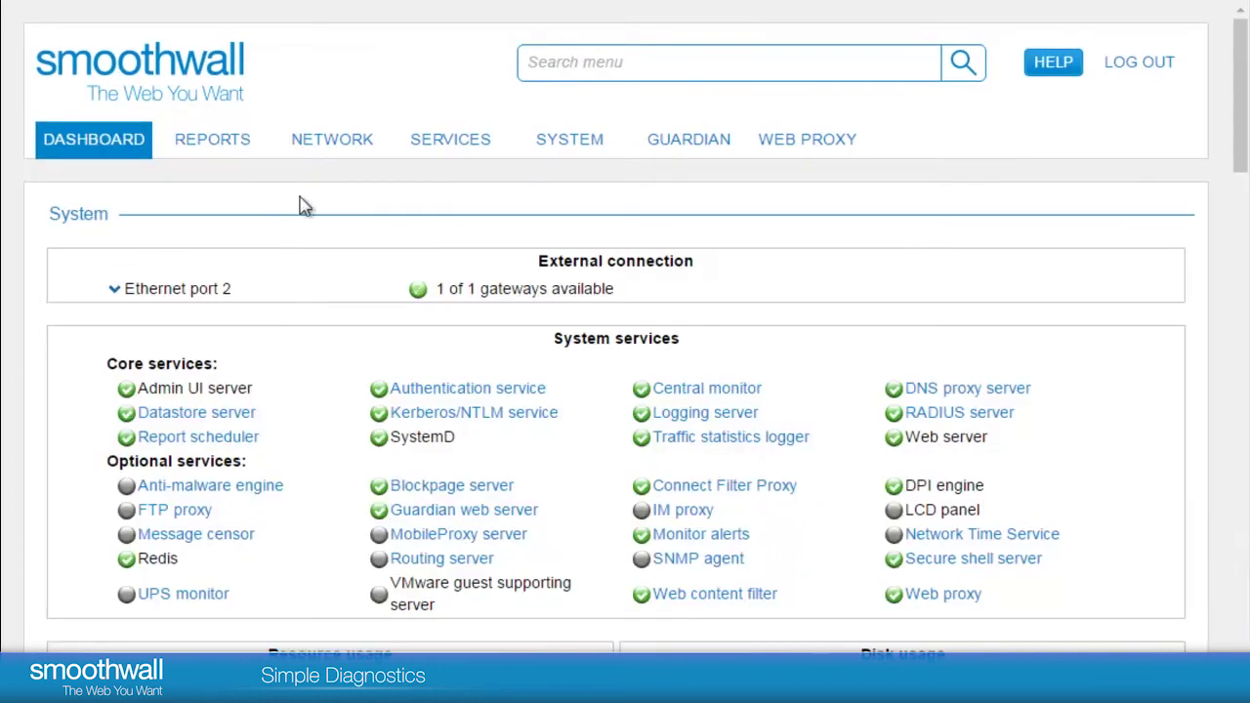
Step: Go to the Alerts page from the Reports menu
mouse_move(225, 151)
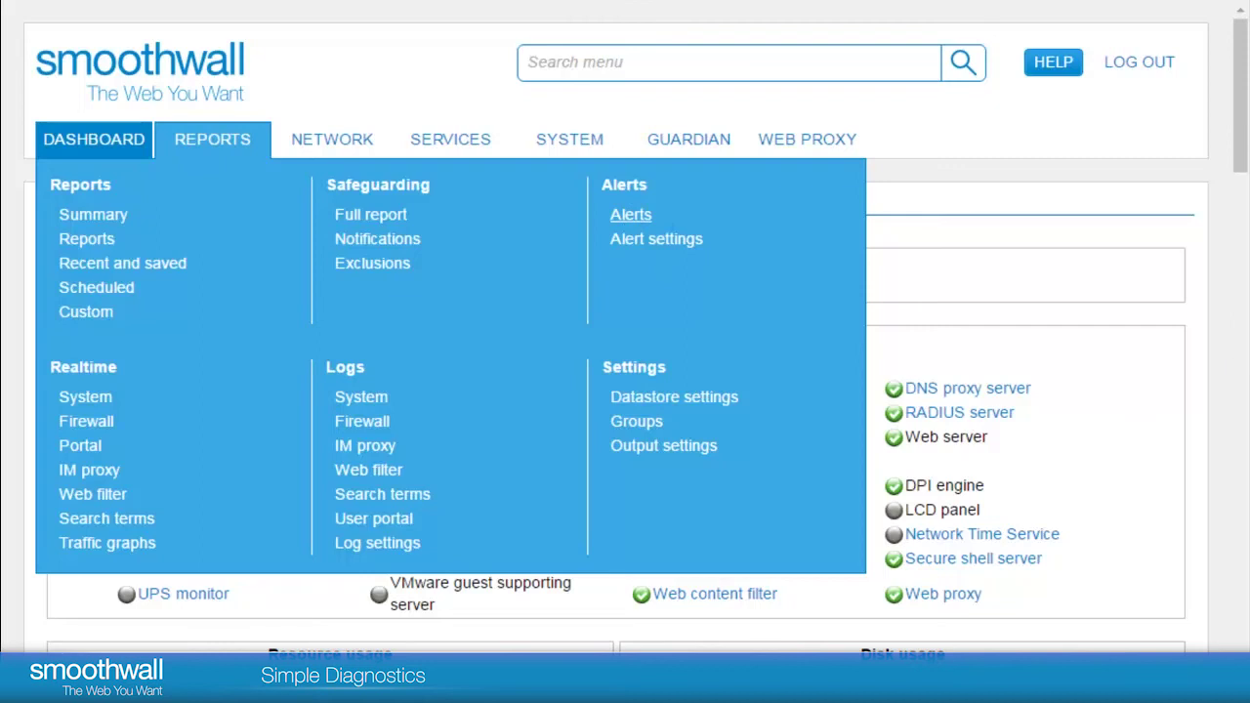
click(630, 213)
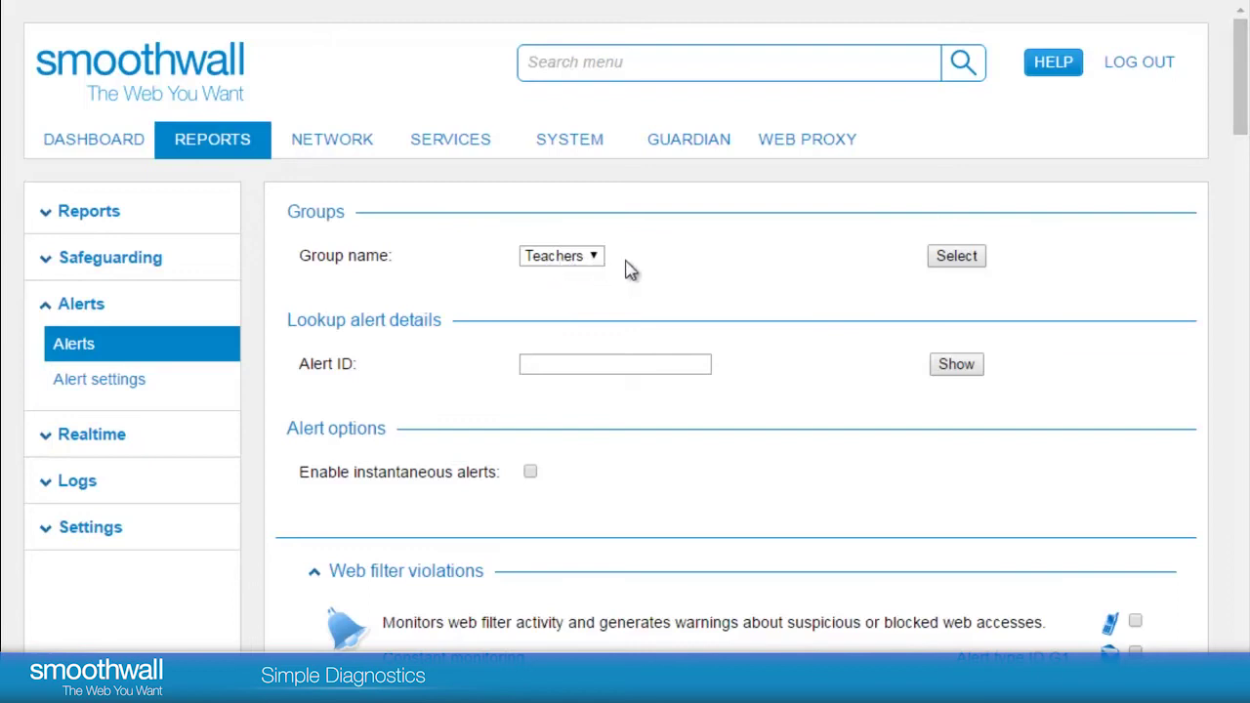
Step: Load the Teachers group's alert settings and turn on instantaneous alerts
click(593, 258)
click(593, 260)
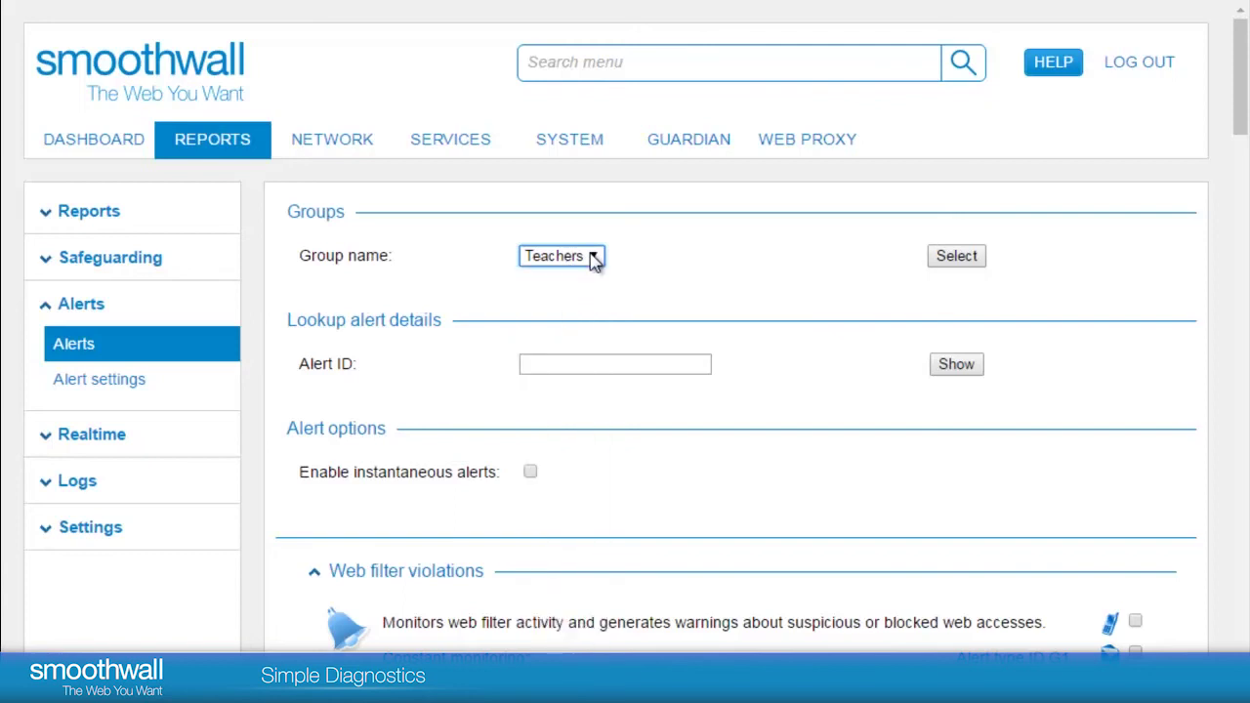
click(957, 258)
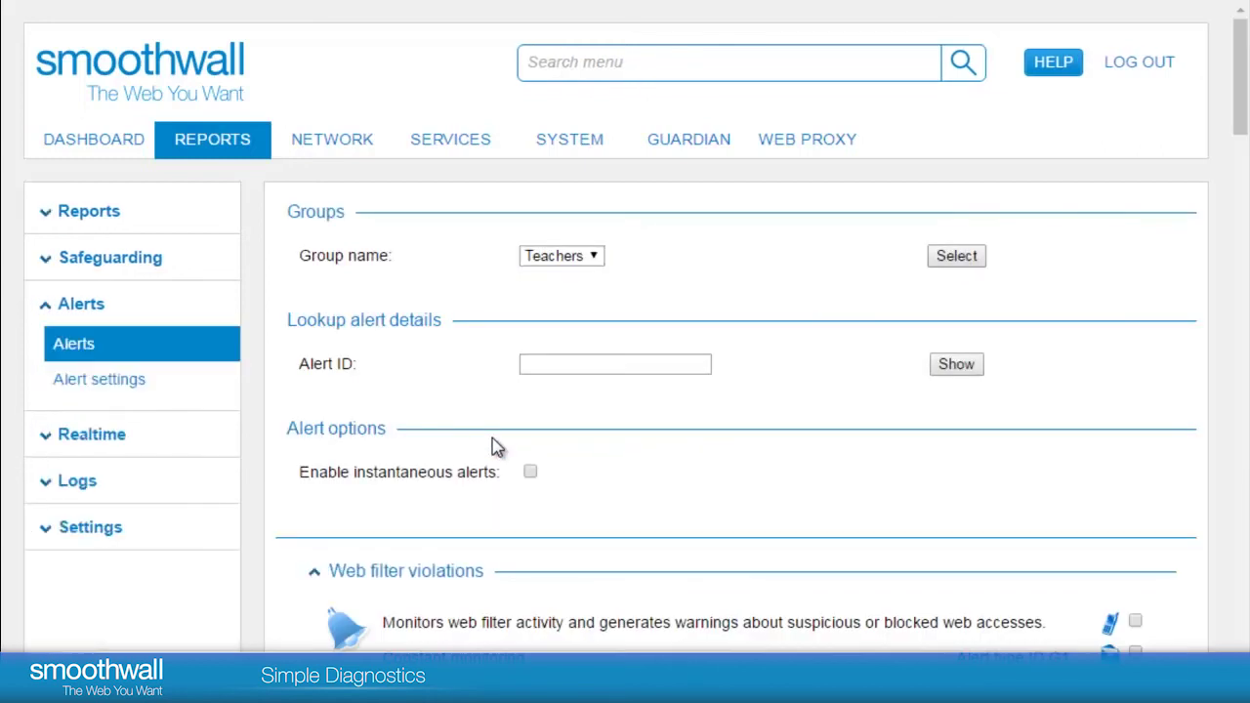
click(530, 477)
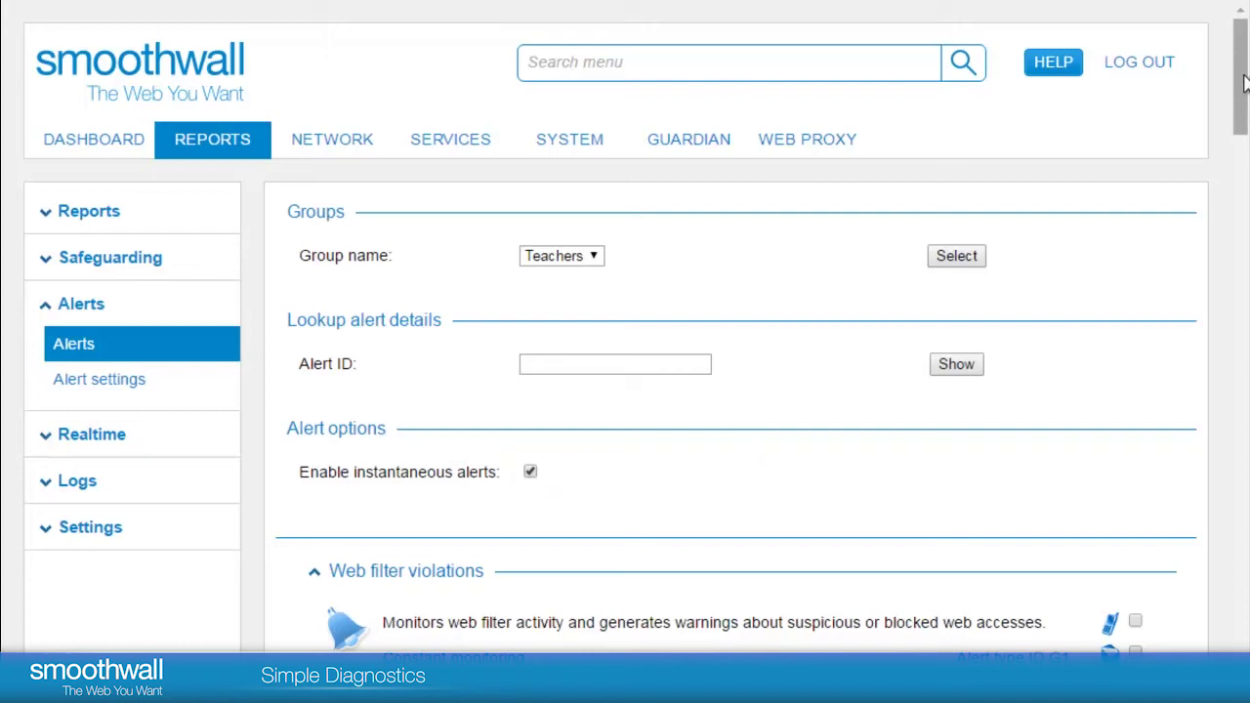
drag(1242, 83, 1243, 181)
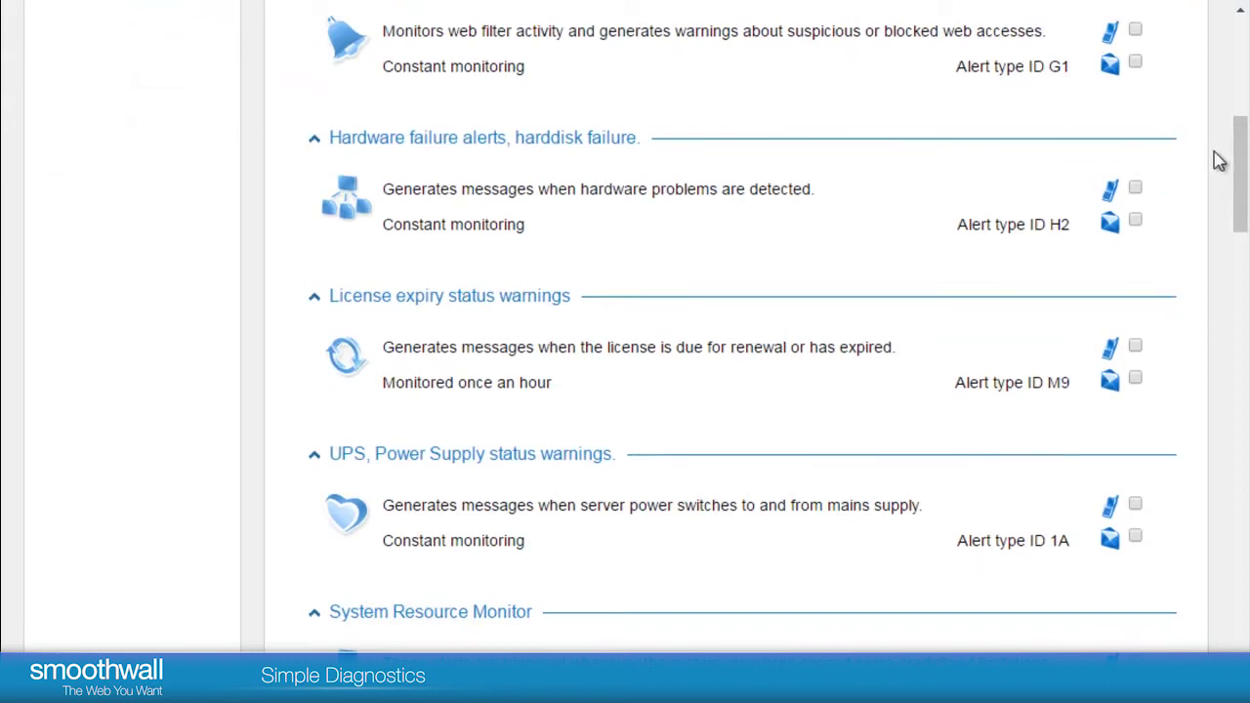
Step: Enable email alerts for hardware failures, licence expiry and the System Resource Monitor
drag(1232, 157, 1240, 162)
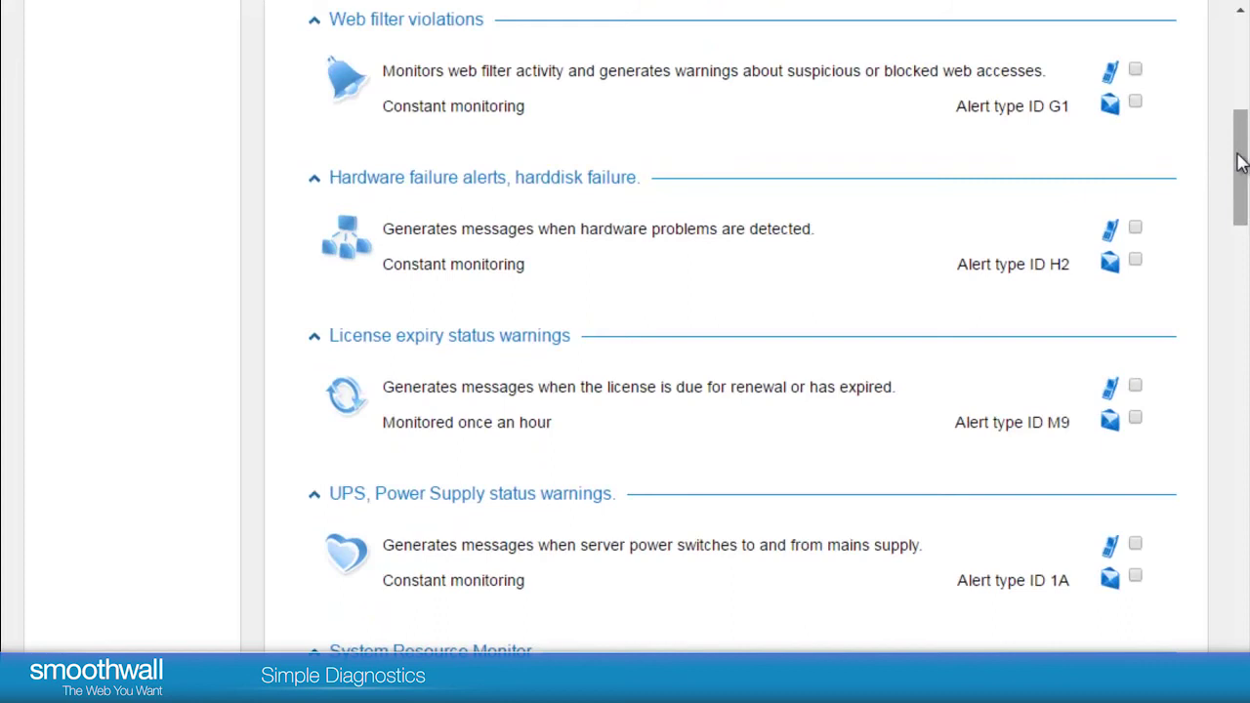
click(1138, 263)
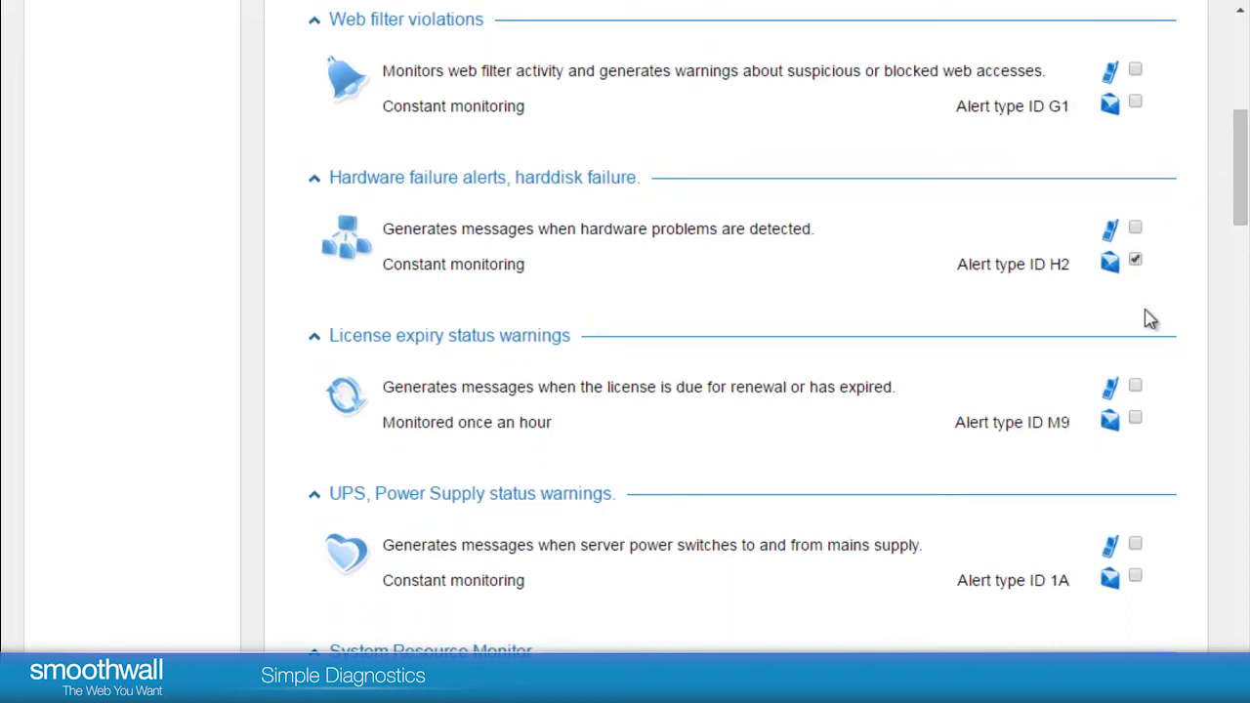
click(1137, 420)
drag(1240, 191, 1242, 264)
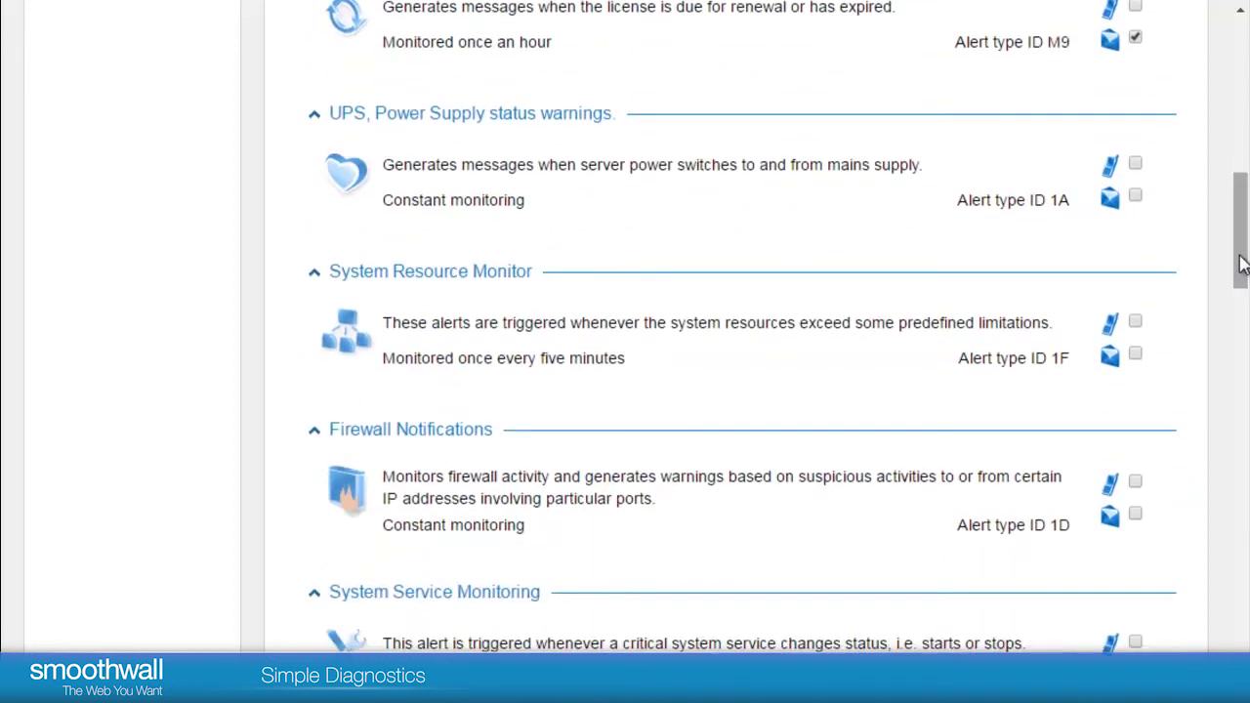
click(1135, 354)
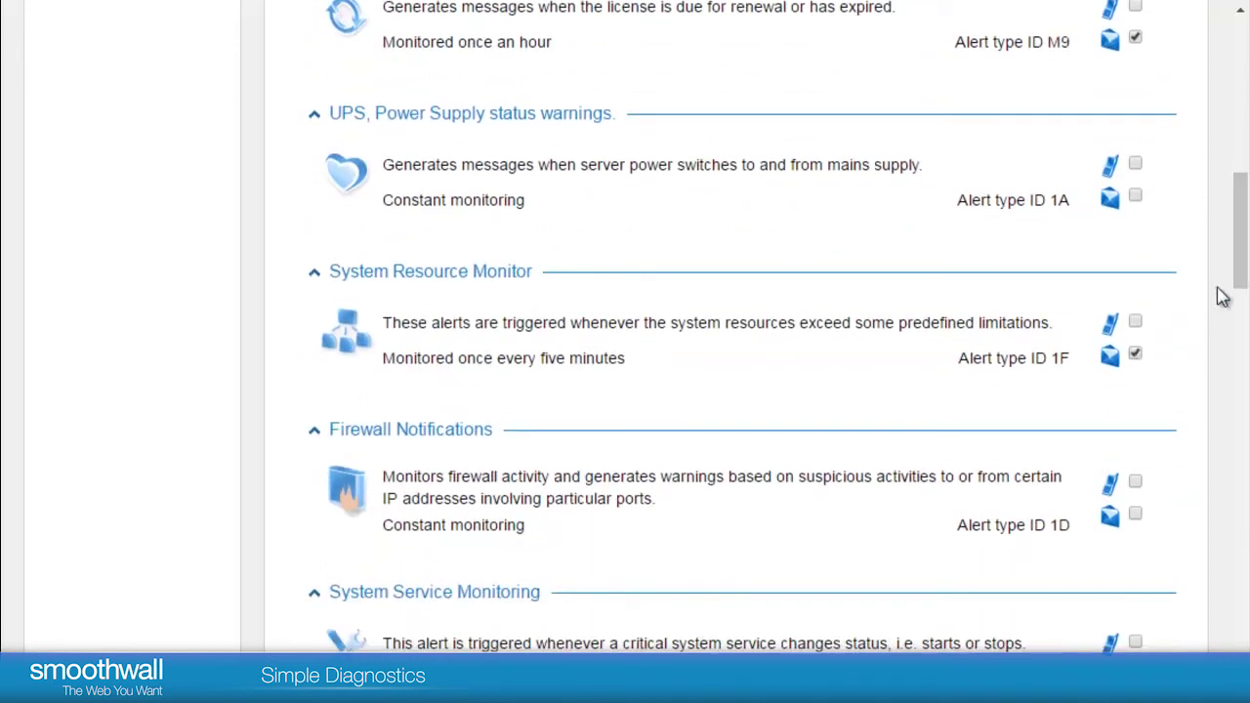
drag(1241, 245, 1241, 300)
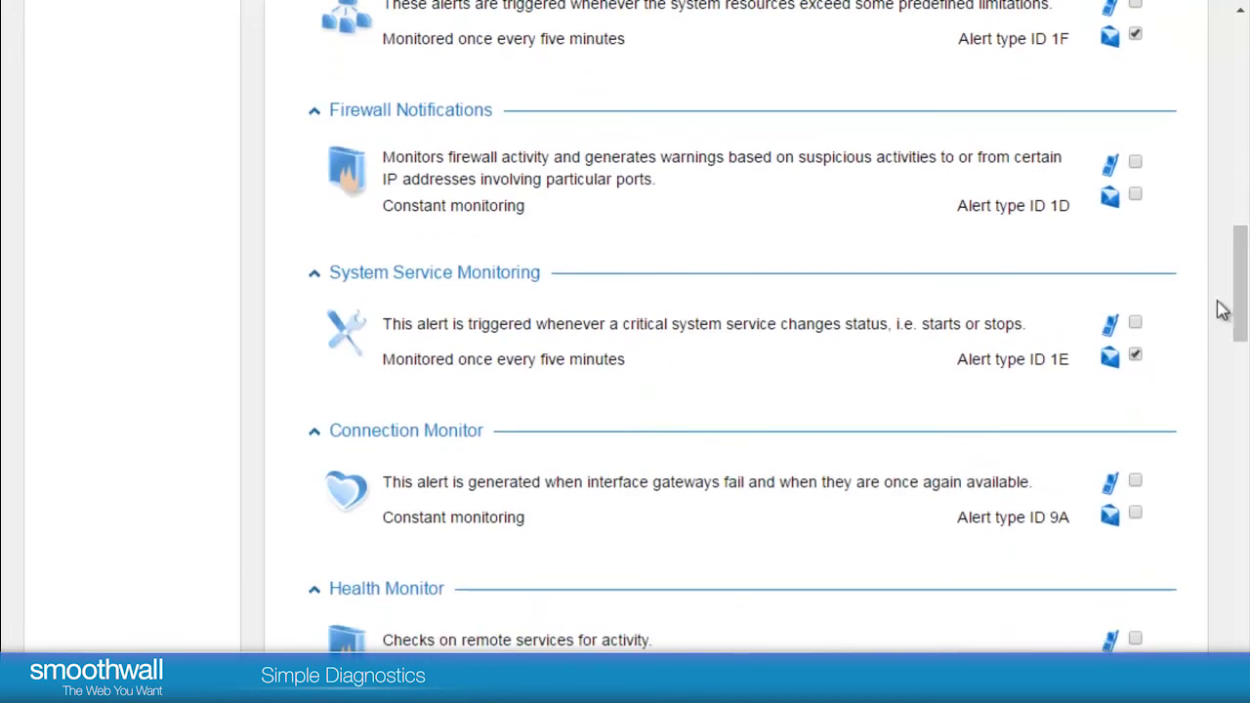
drag(1242, 285, 1242, 356)
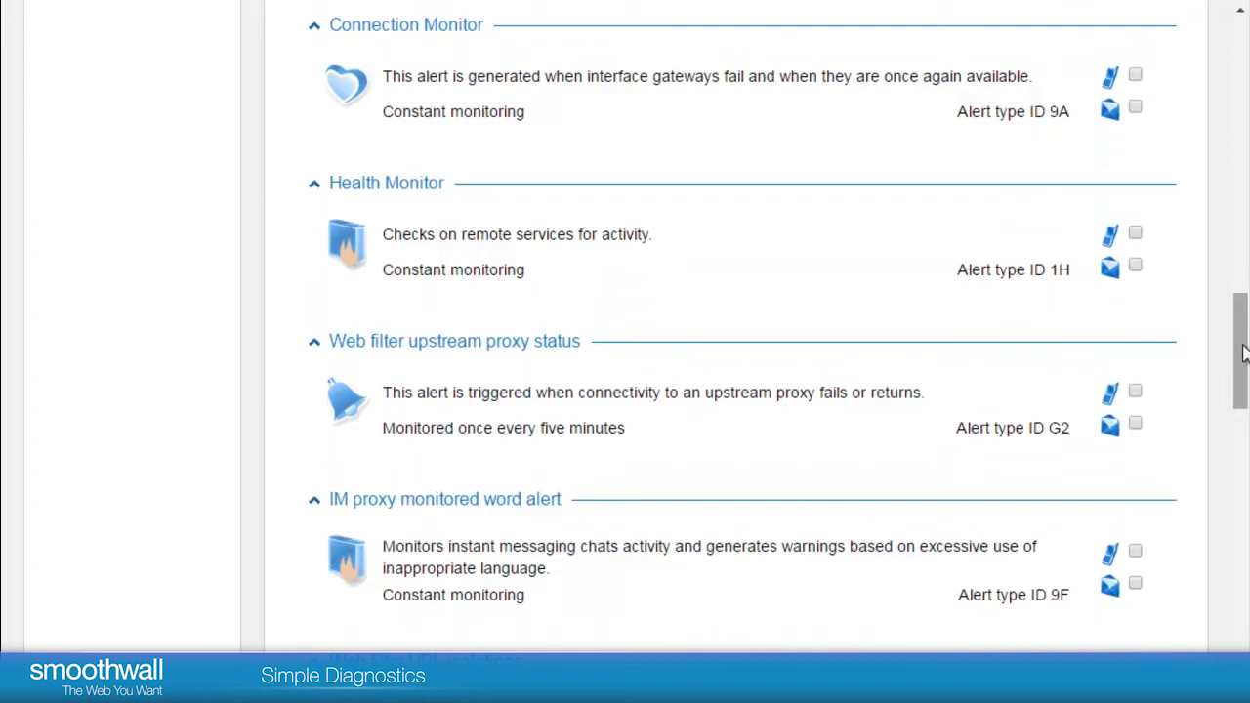
Step: Enable email alerts for Connection Monitor, Administration Login Failures and system boot, then save
click(1134, 107)
drag(1240, 336, 1240, 498)
click(1135, 263)
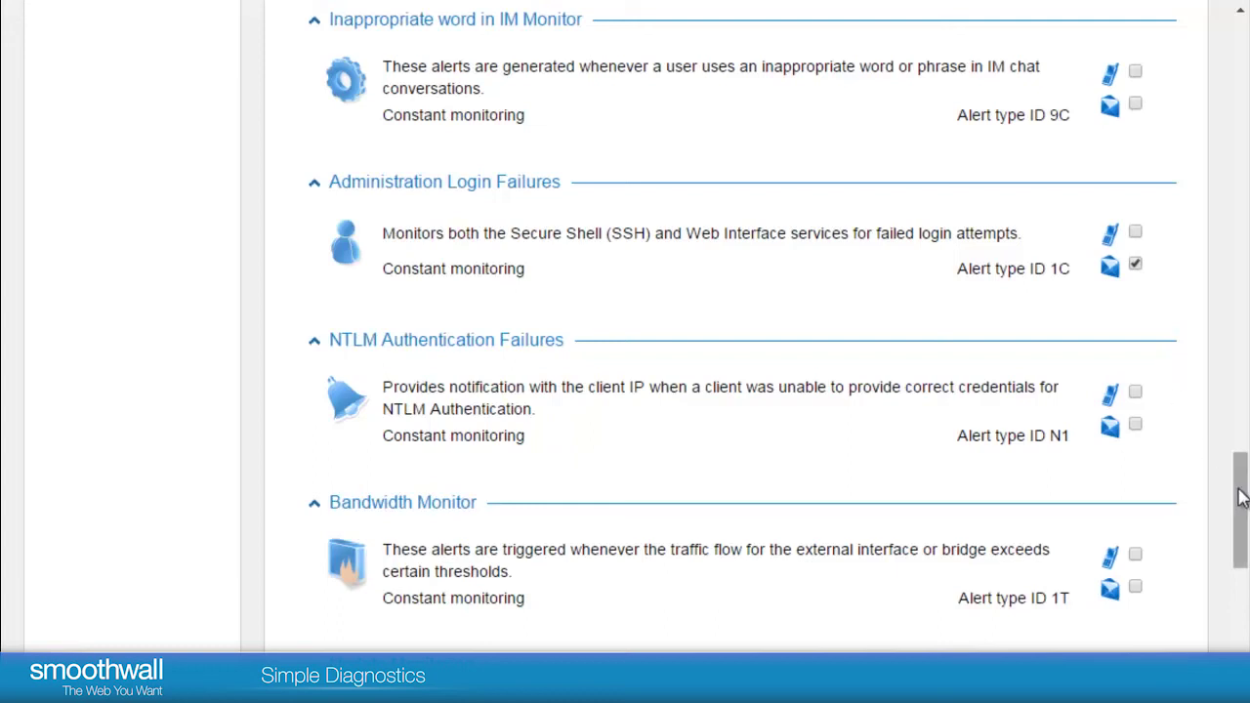
drag(1235, 502, 1240, 557)
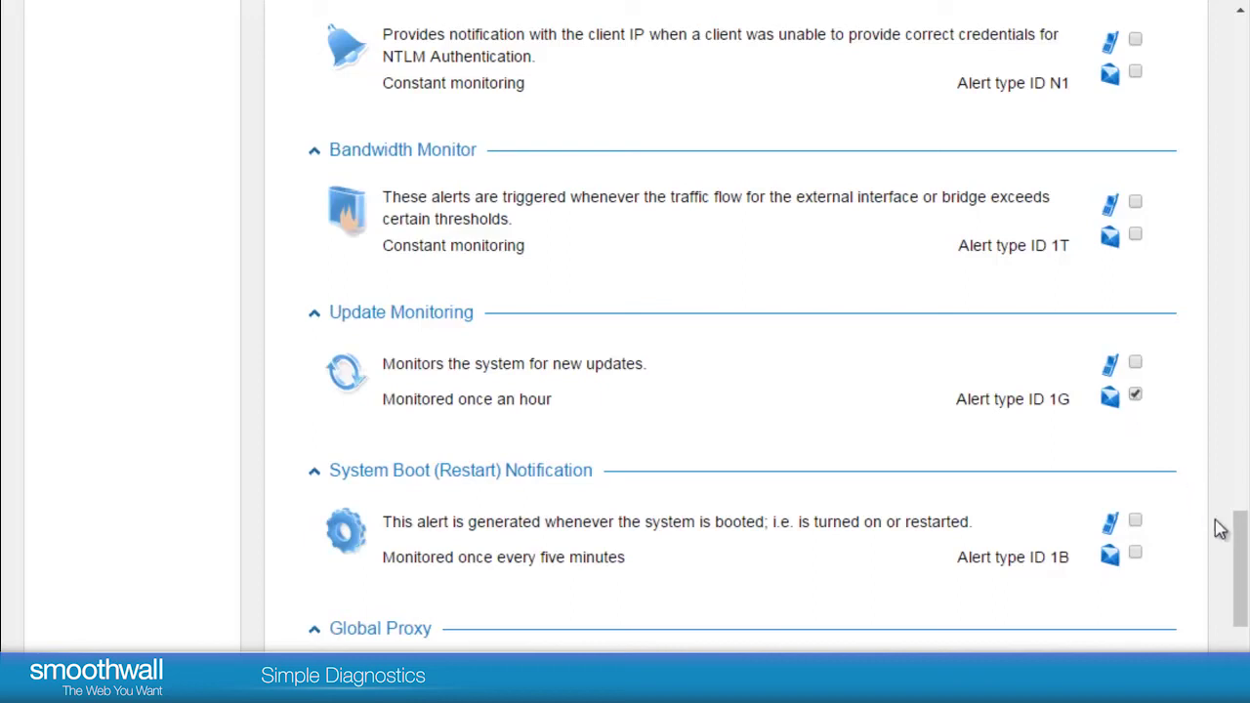
drag(1245, 552, 1240, 585)
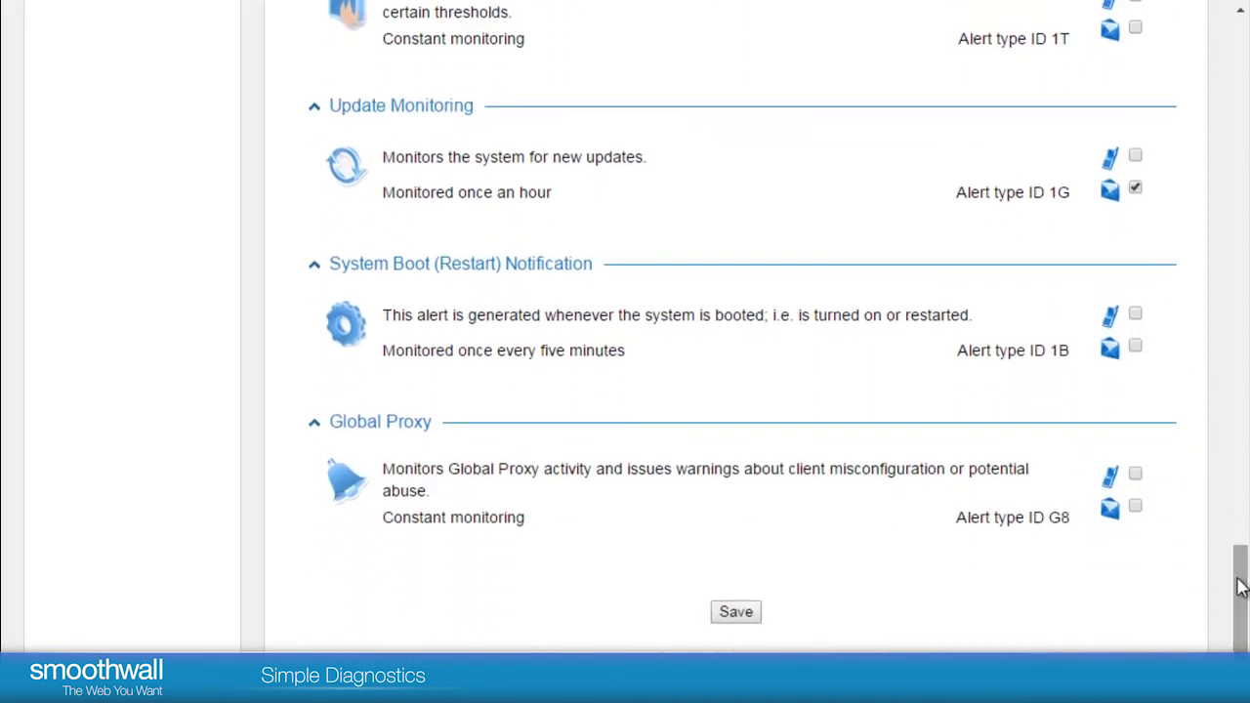
click(1134, 349)
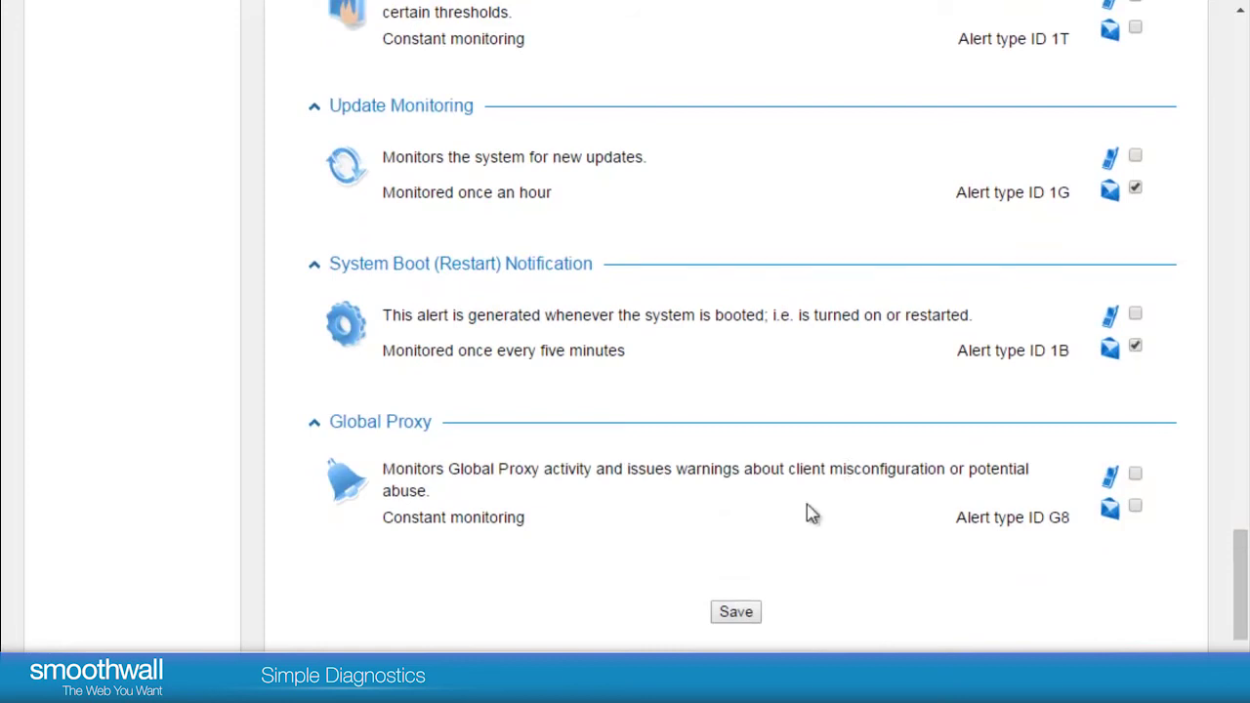
click(739, 620)
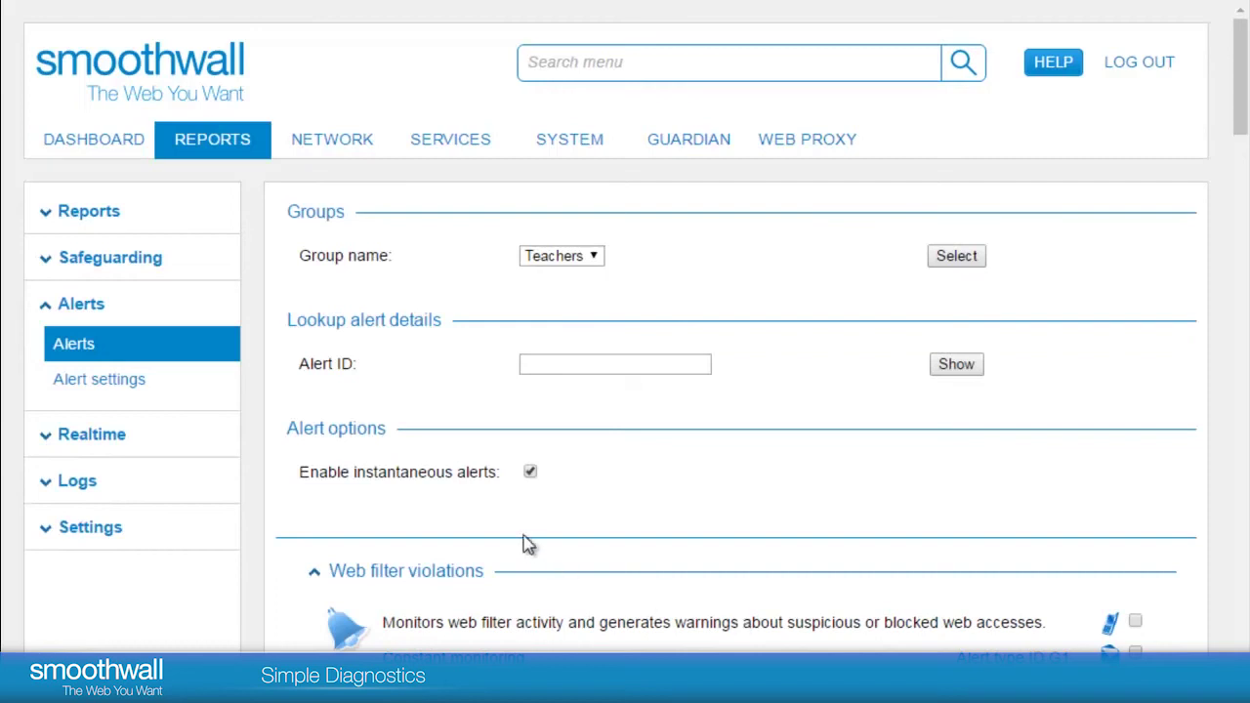
Step: On Alert settings, add Web proxy and DNS proxy server to System Service Monitoring and save
click(109, 386)
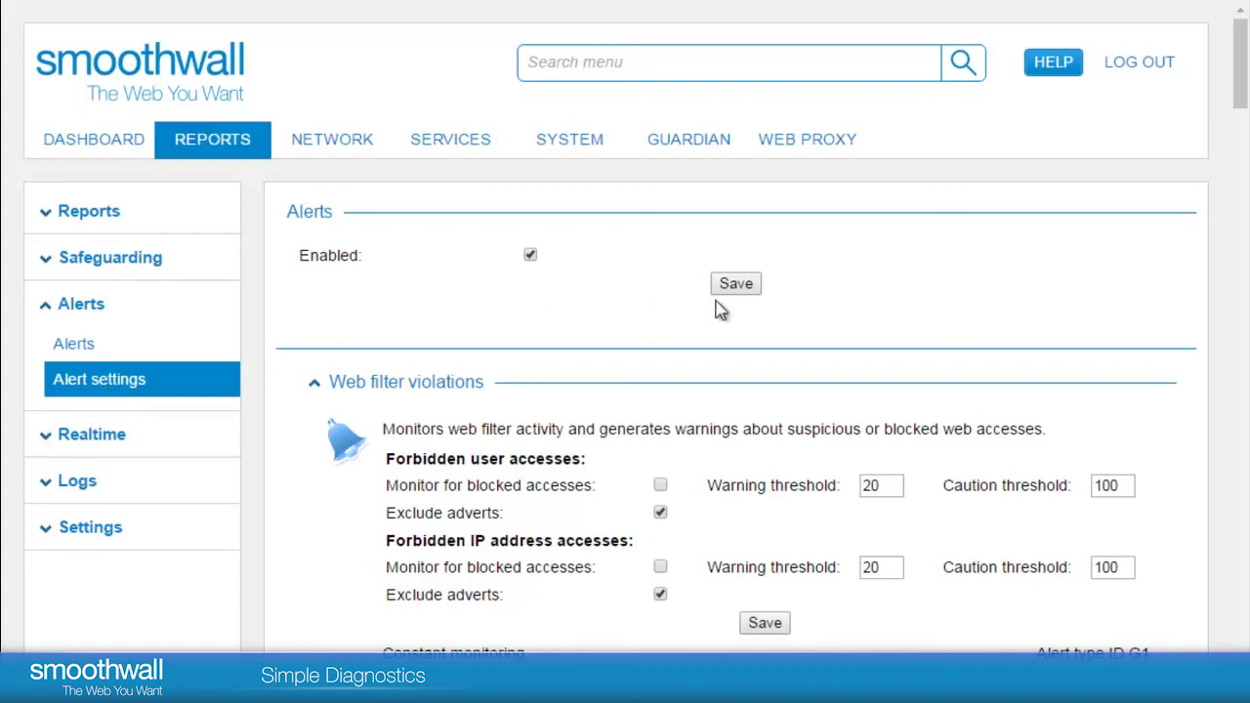
drag(1237, 78, 1242, 277)
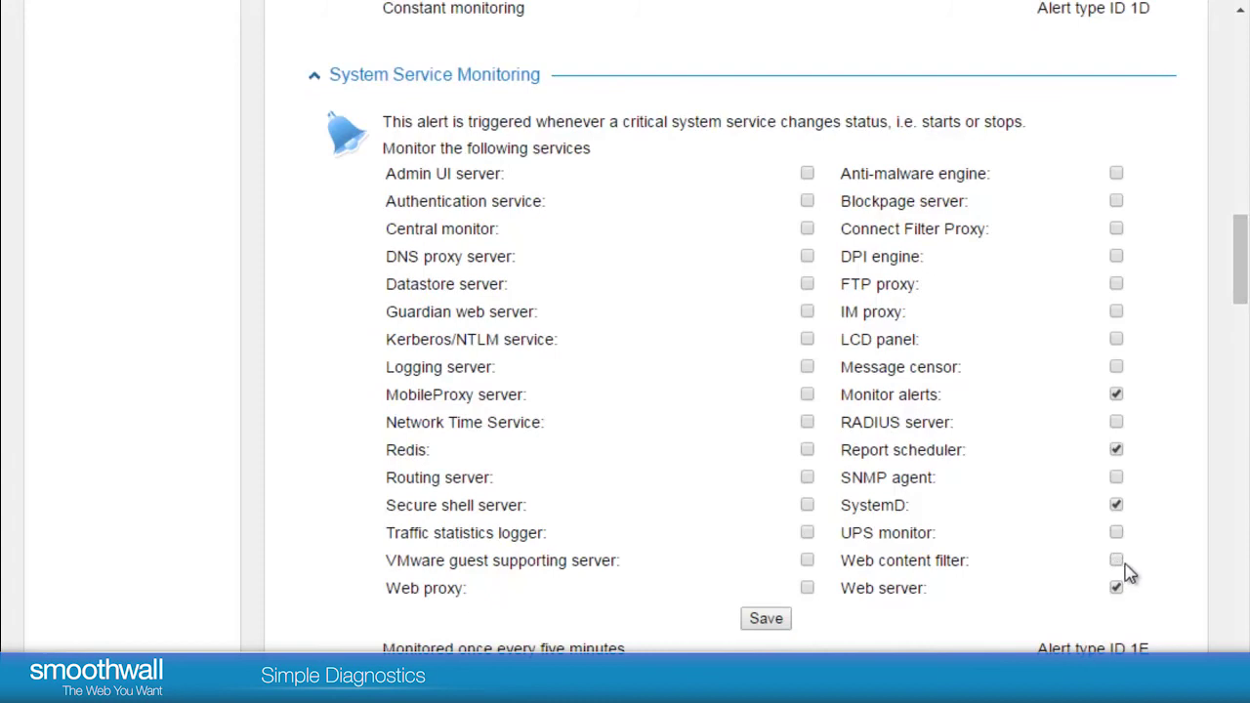
click(808, 590)
click(807, 257)
click(770, 621)
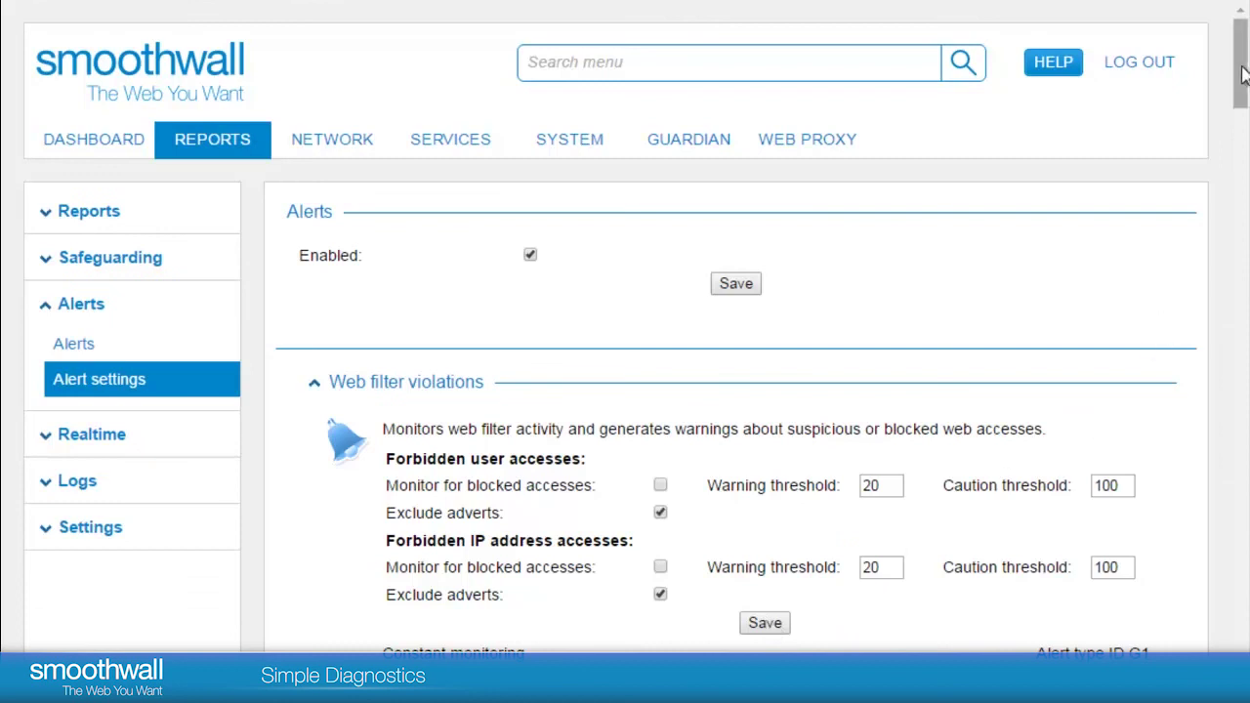
Step: Scroll down to the Bandwidth Monitor section and select its MB threshold field
scroll(624, 391, down, 8)
scroll(624, 391, down, 15)
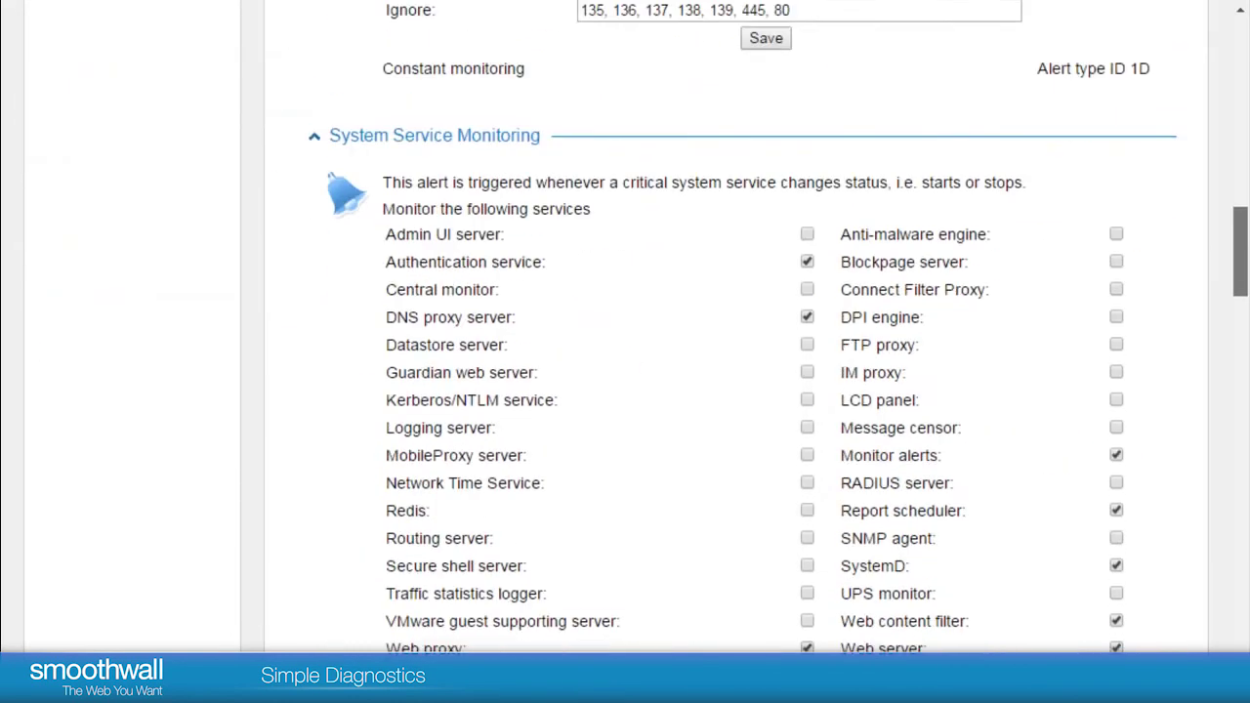
scroll(625, 390, down, 7)
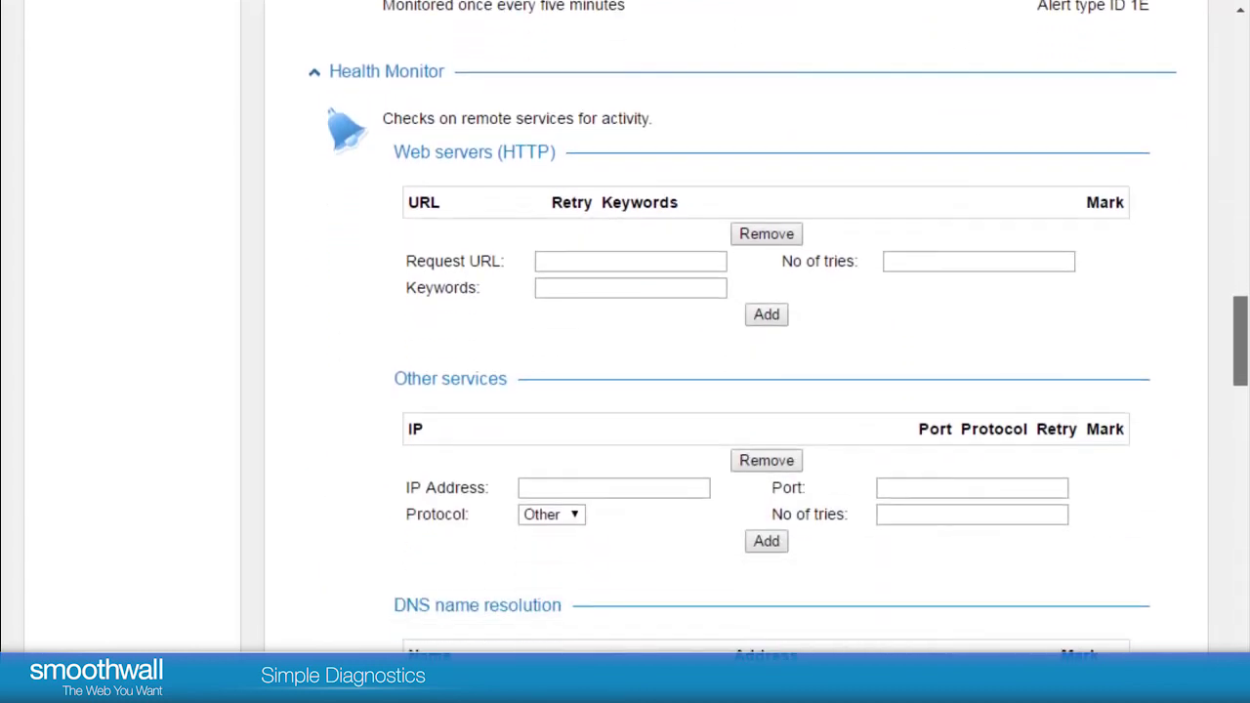
scroll(1245, 507, down, 7)
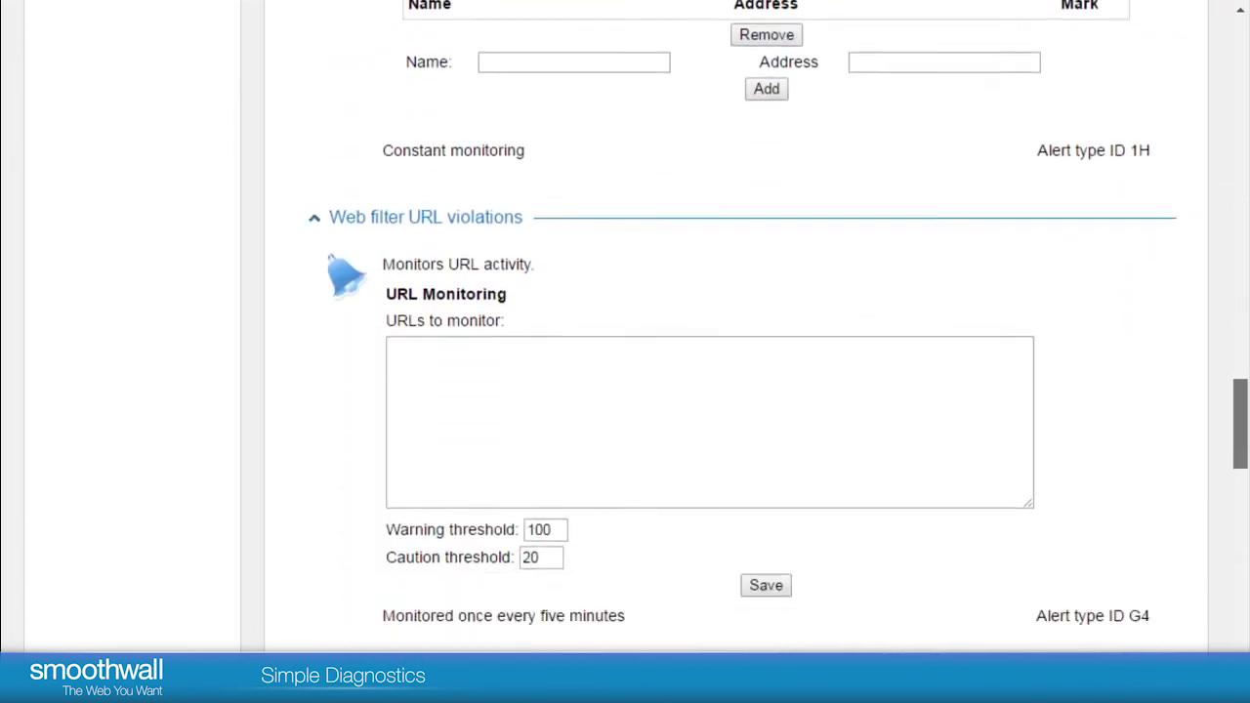
drag(1245, 507, 1243, 596)
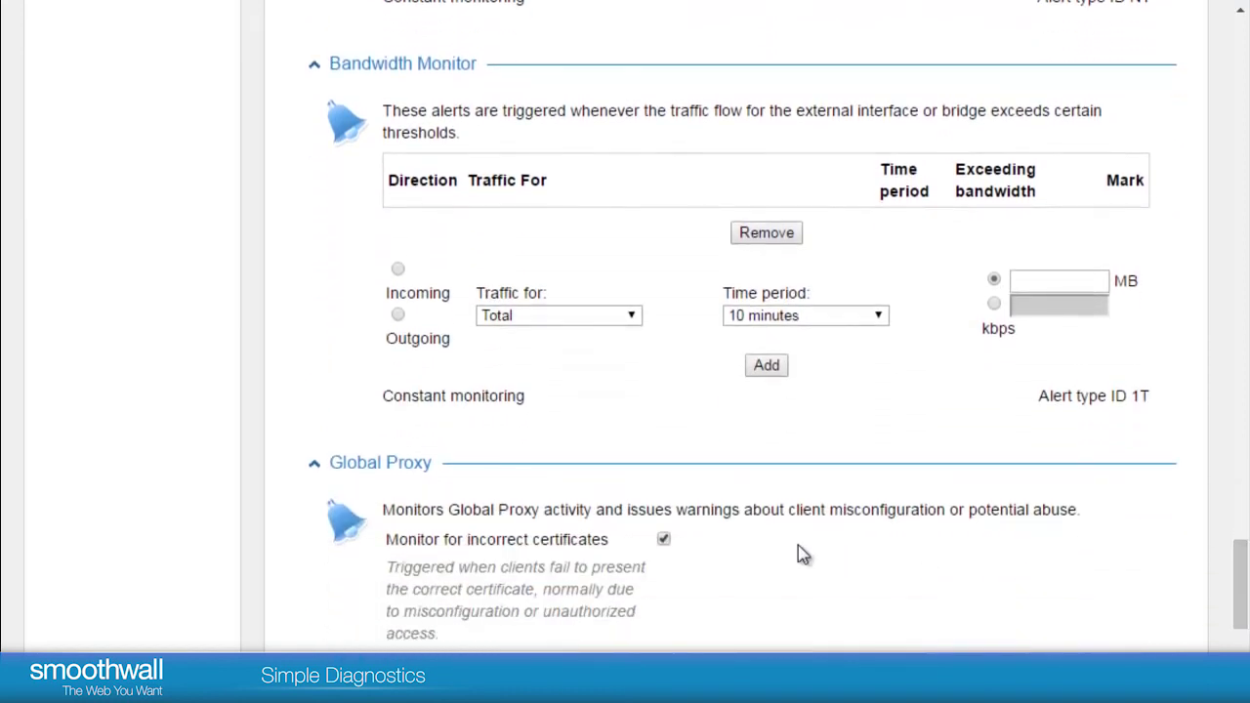
click(1049, 284)
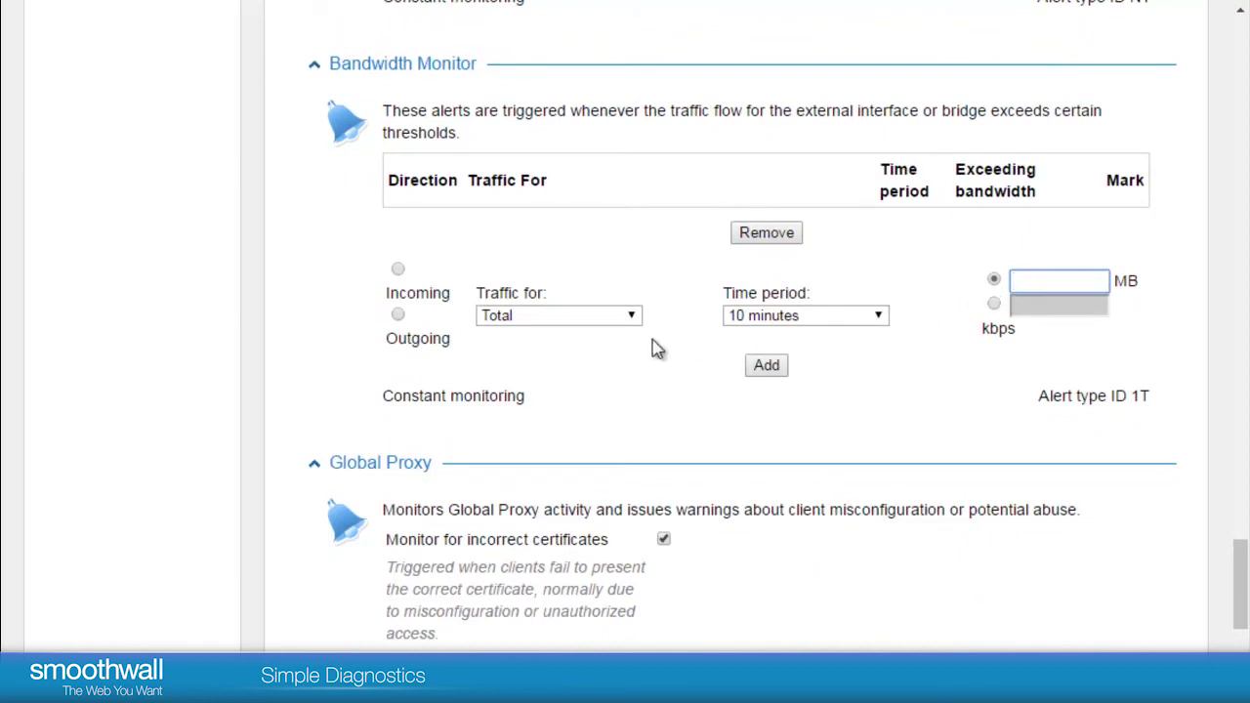
Step: Set the rule to monitor the single application group Remote Access over an Hour
click(632, 318)
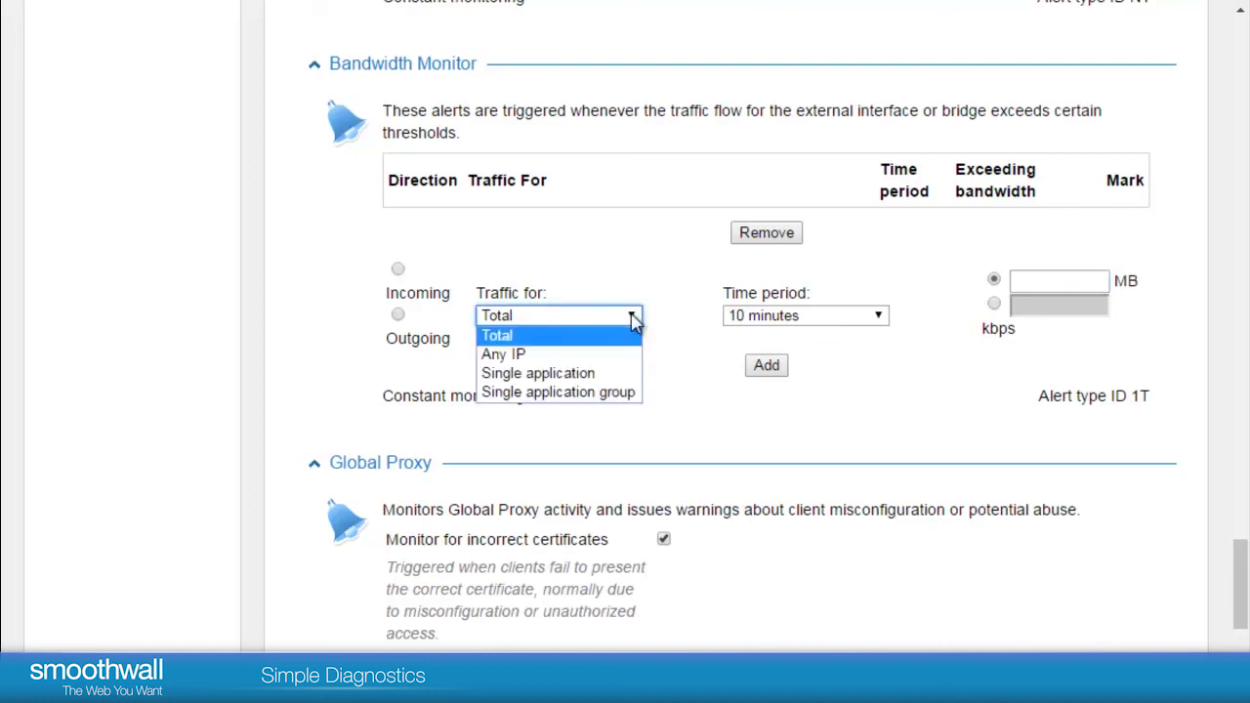
click(607, 396)
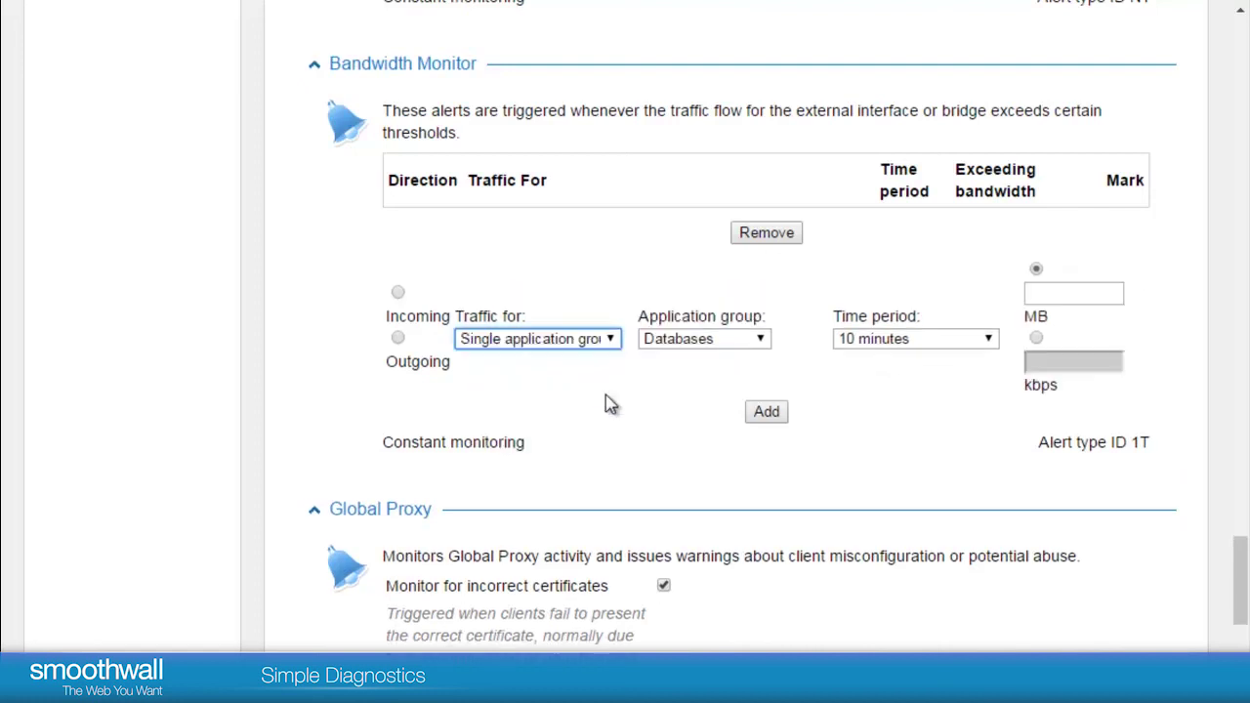
click(759, 340)
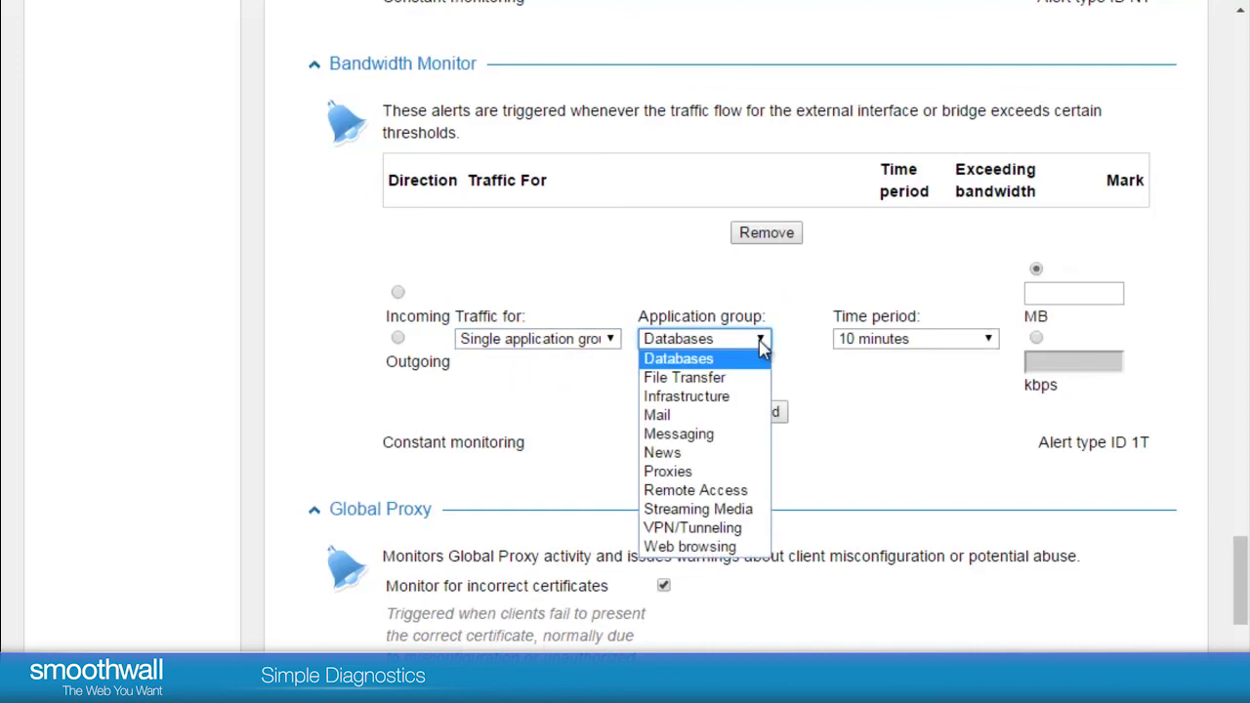
click(721, 491)
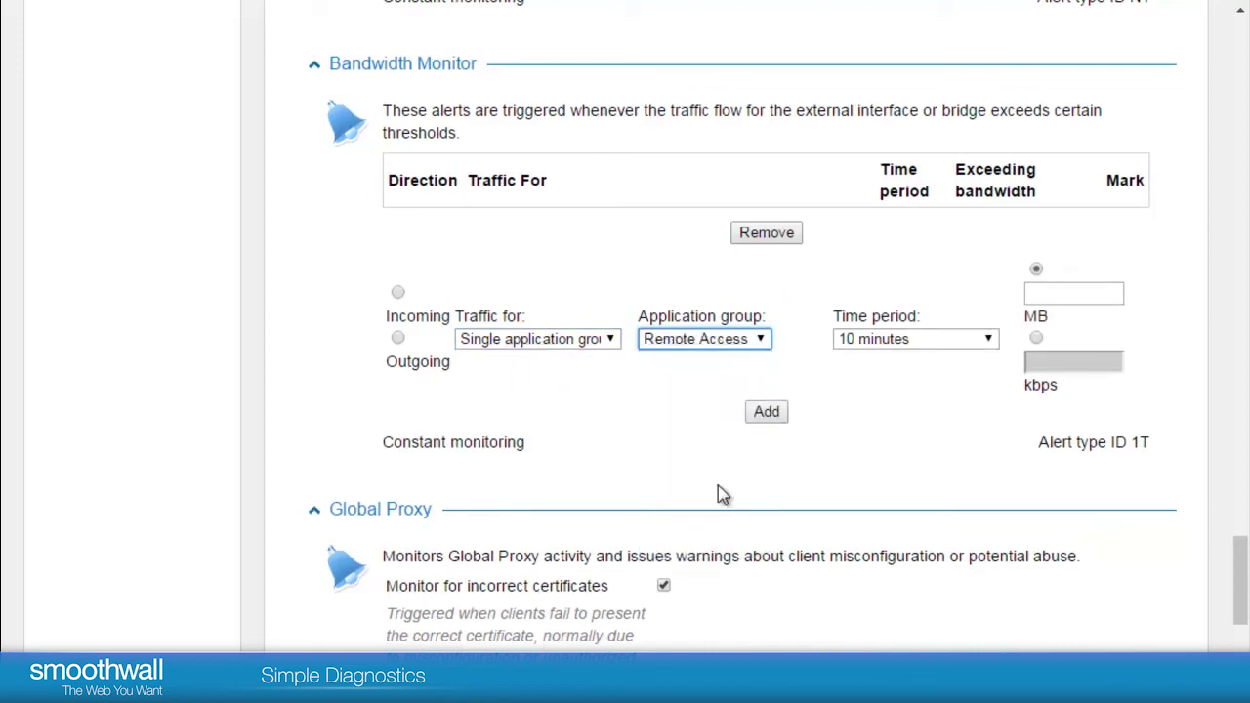
click(918, 341)
click(922, 357)
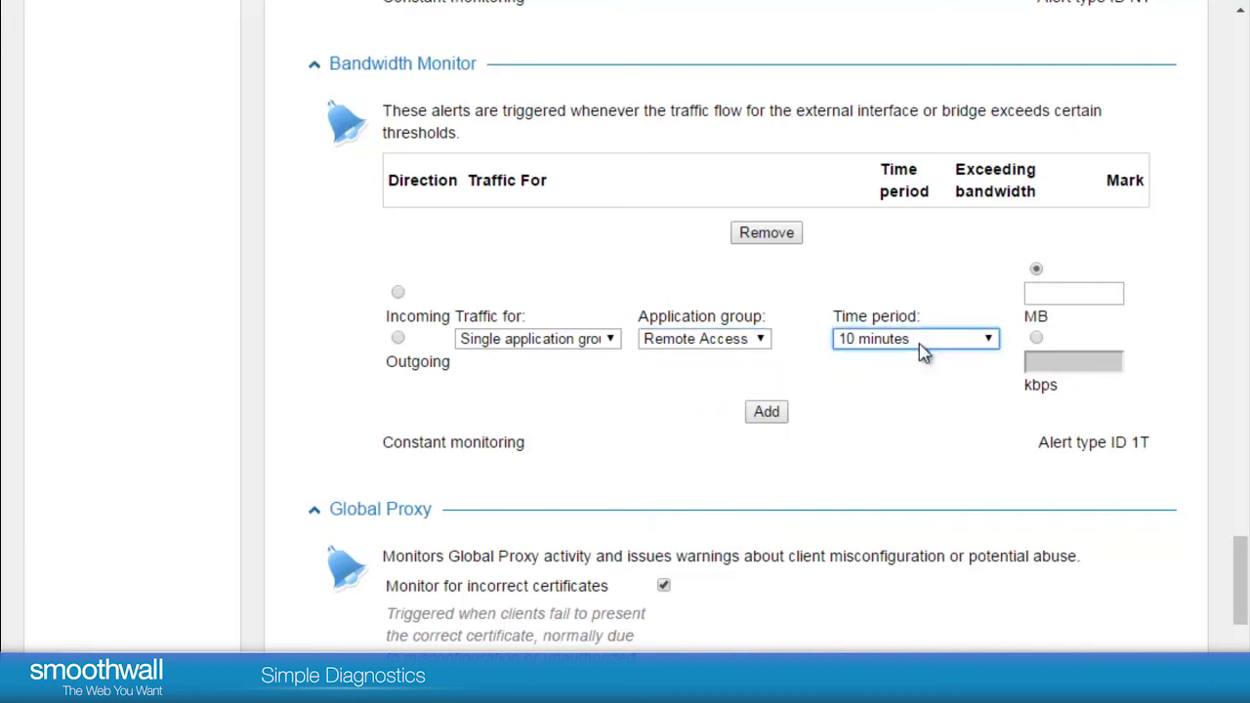
click(922, 344)
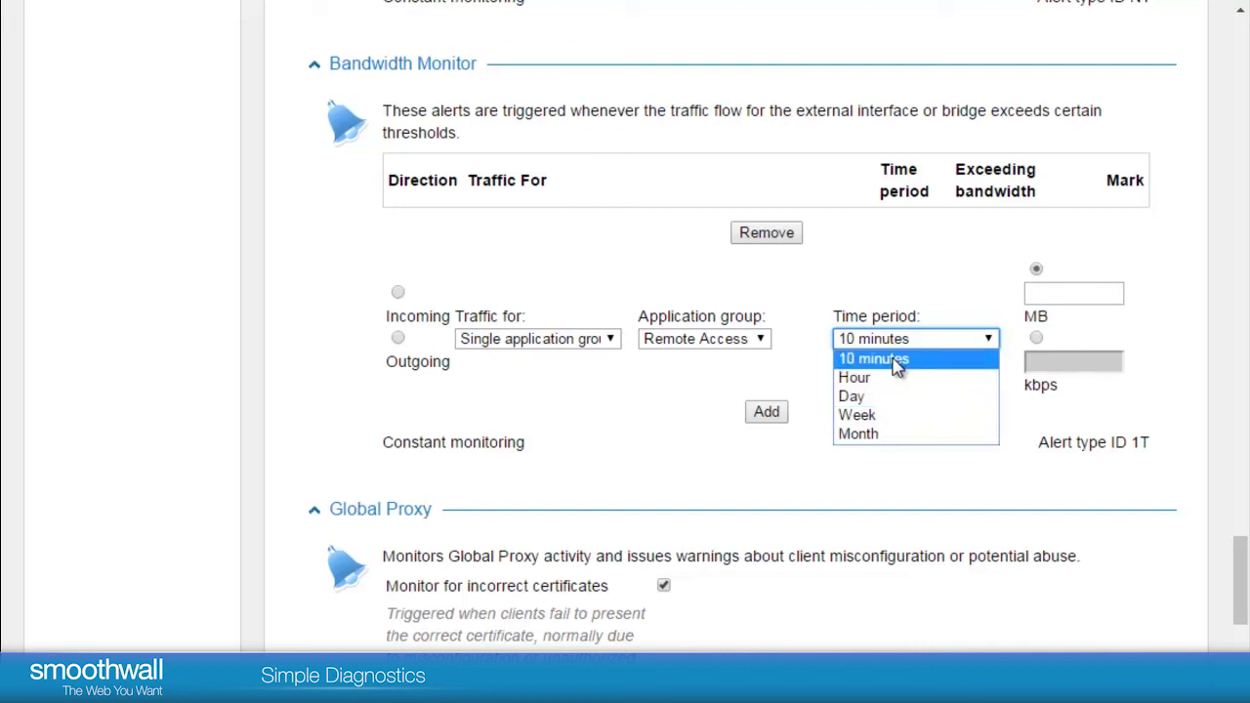
click(884, 379)
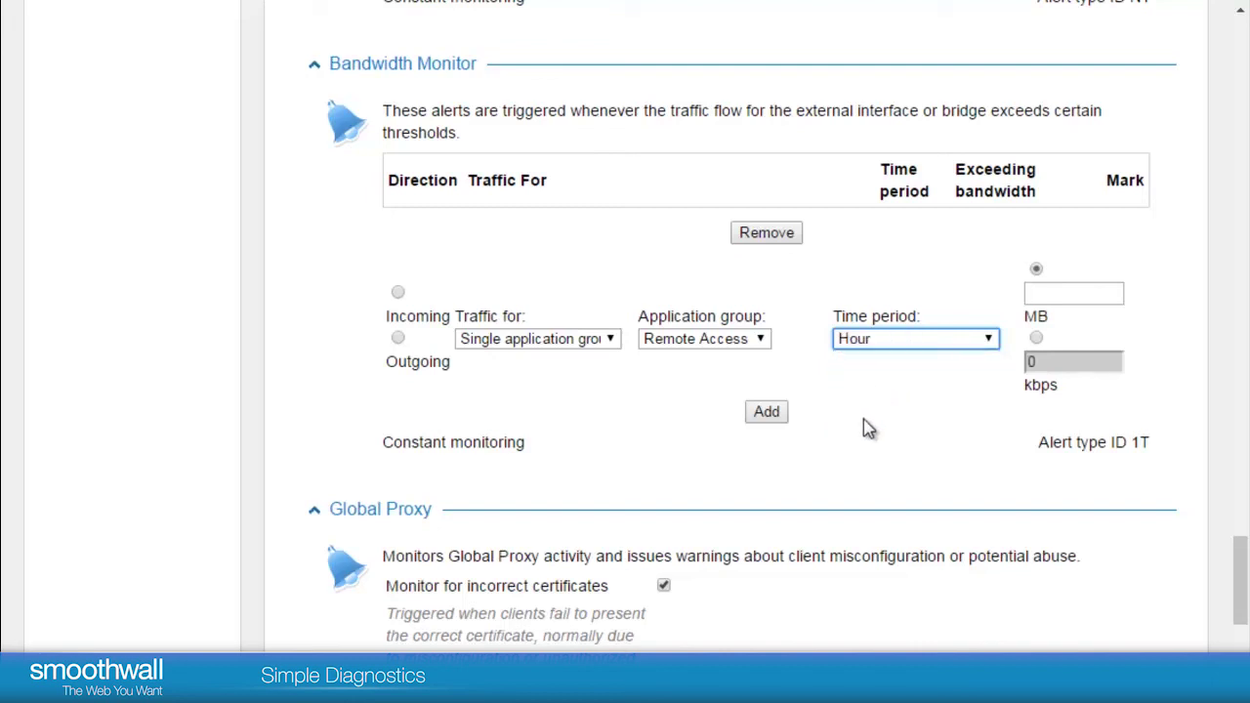
Step: Enter a 500 MB bandwidth threshold
click(1046, 295)
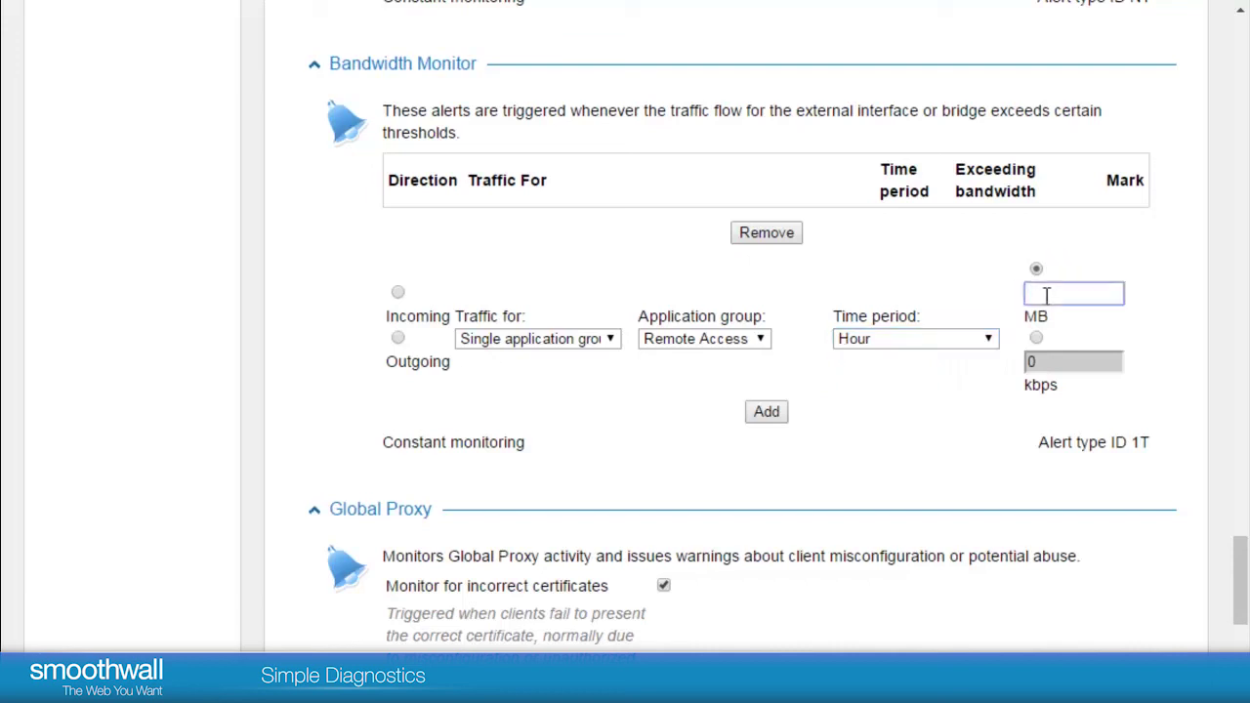
text(200)
key(BackSpace)
key(BackSpace)
key(BackSpace)
text(500)
drag(1238, 590, 1244, 592)
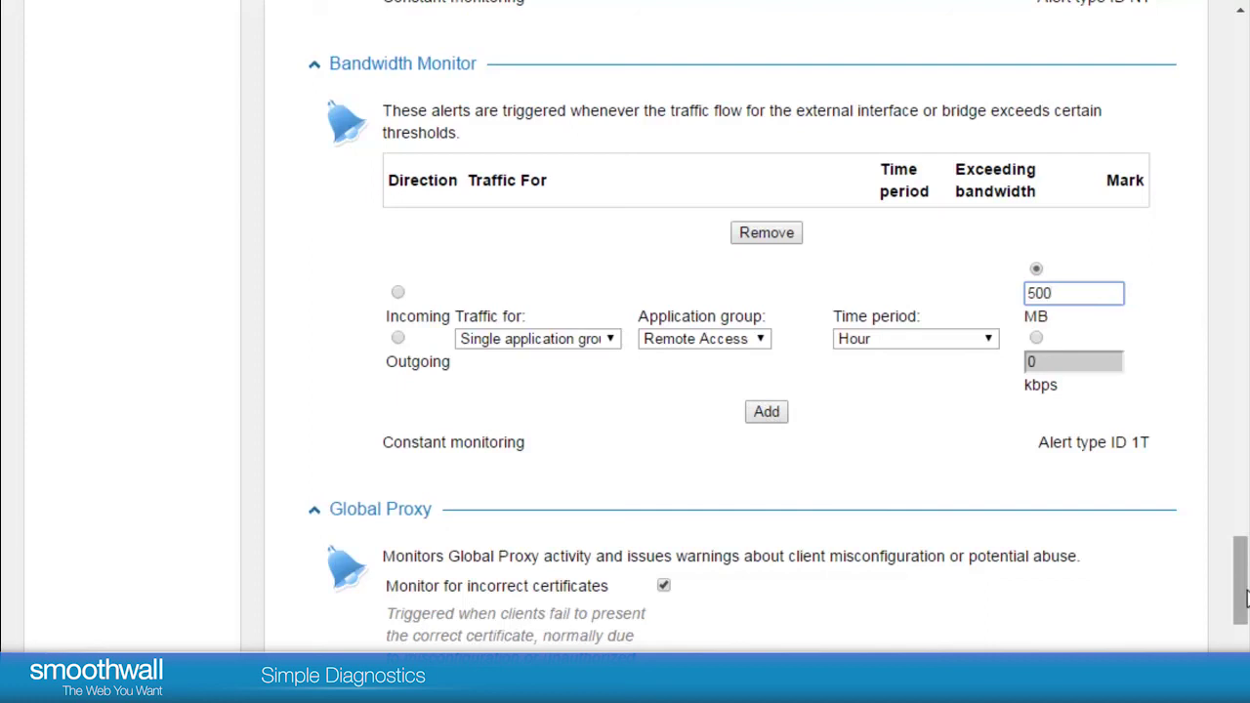